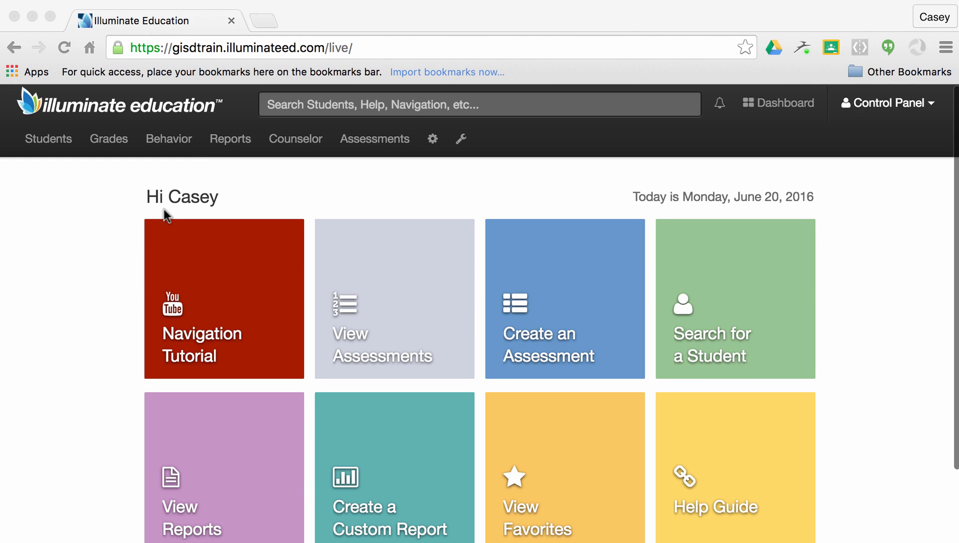
- Create a new custom report and title it "DRA Growth 2016-2017"
left_click(224, 145)
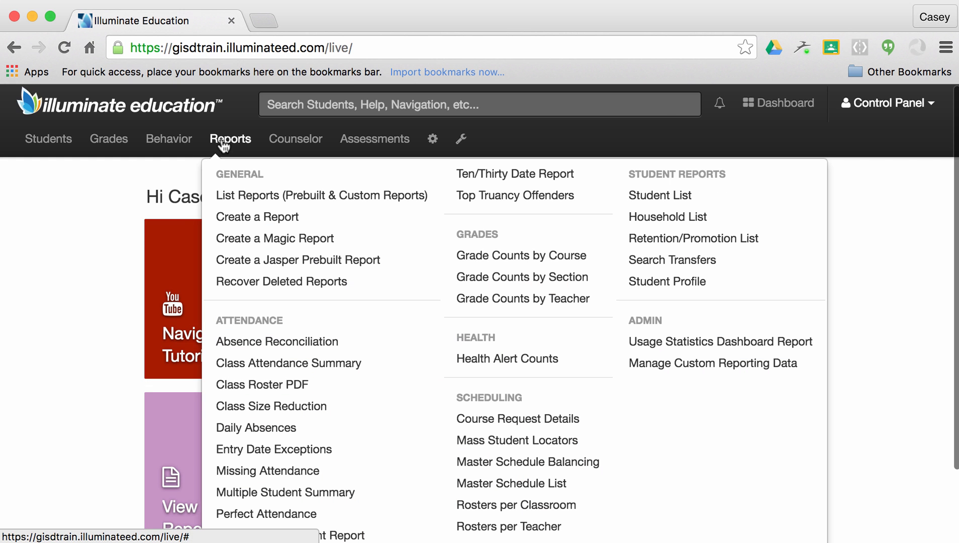
left_click(235, 217)
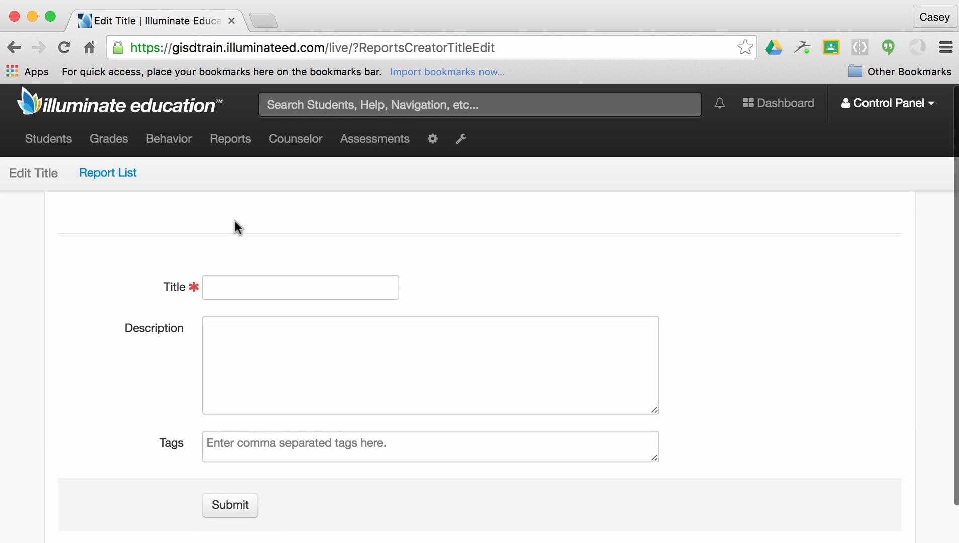
scroll(234, 222, "down", 2)
left_click(233, 238)
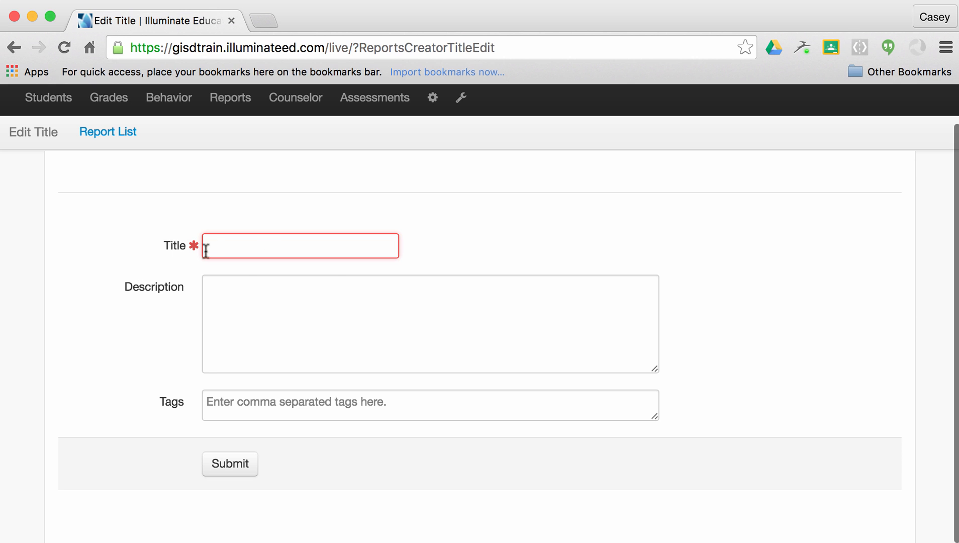
type("DRA")
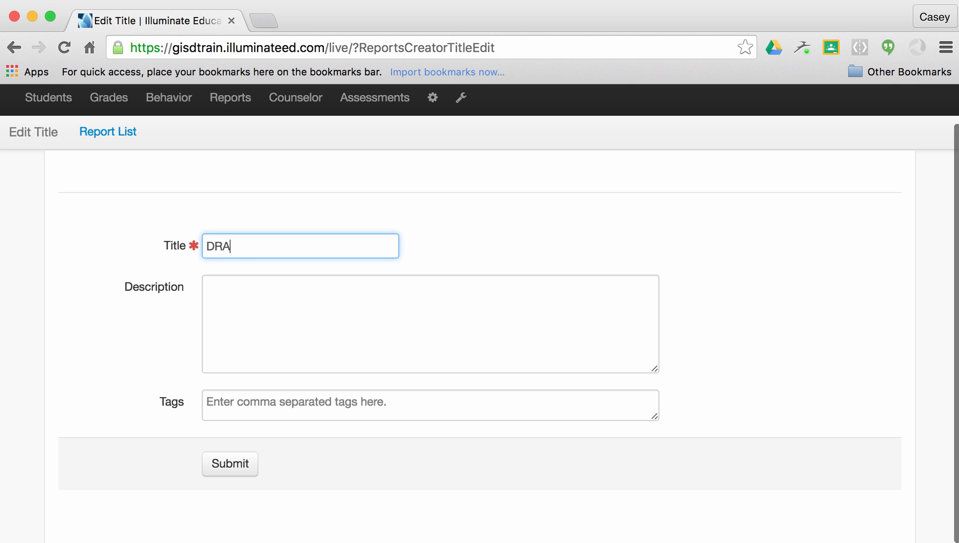
type(" Growth 2016-20")
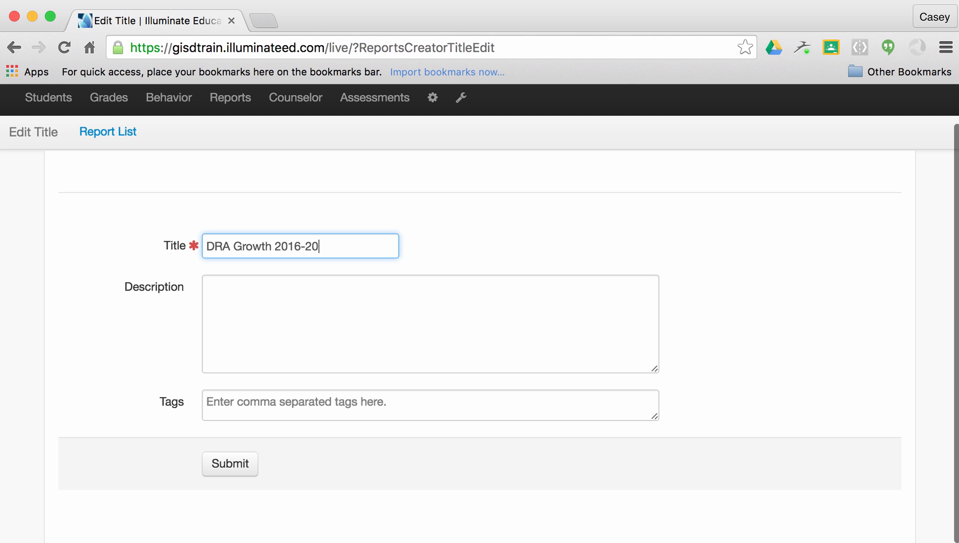
type("17")
- Leave the report description blank, enter the tag "DRA" and submit the report details
left_click(251, 318)
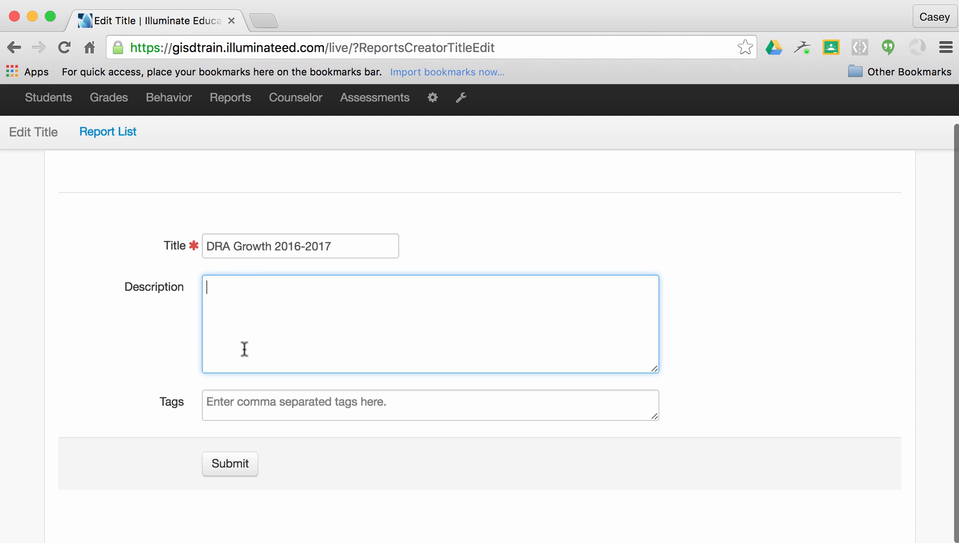
left_click(237, 396)
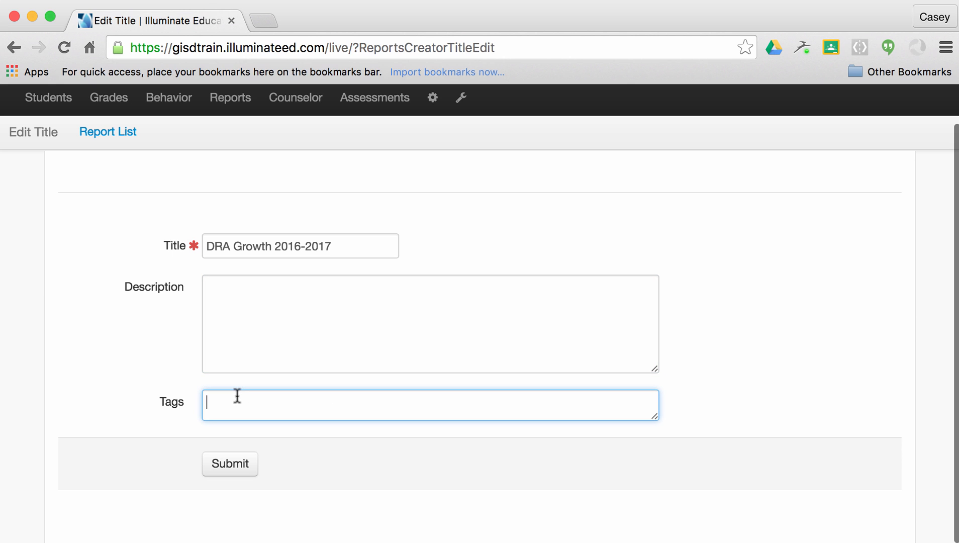
type("DRA")
left_click(237, 465)
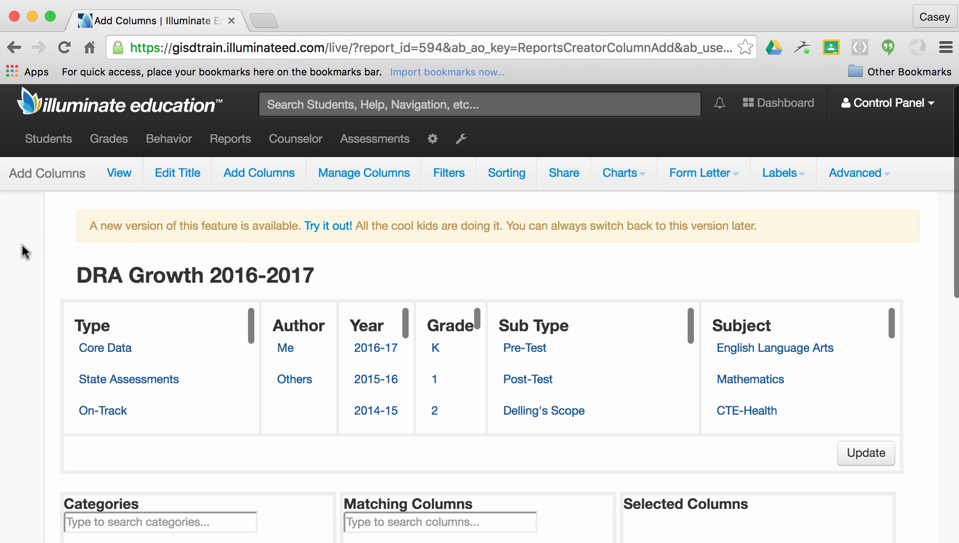
- Switch the report's column selection page to the new version
scroll(22, 245, "down", 5)
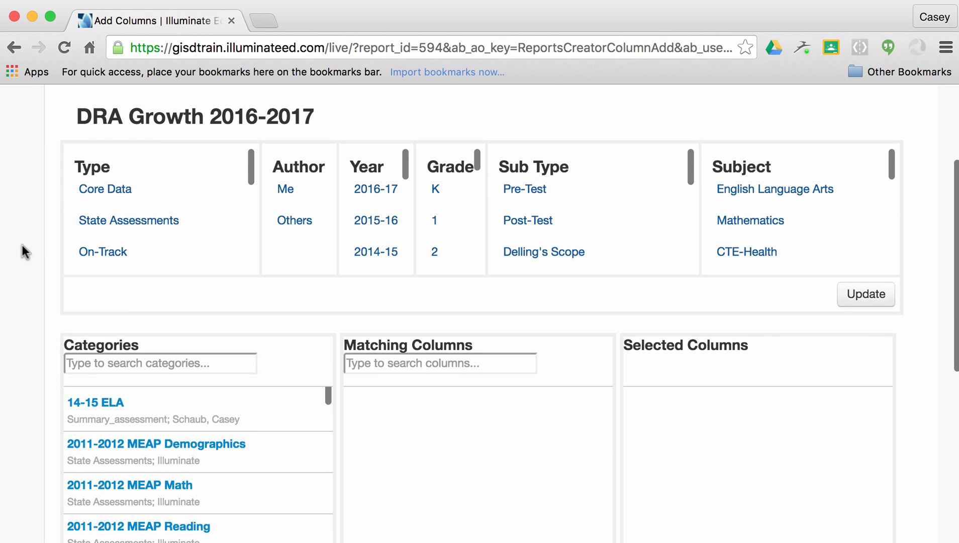
scroll(22, 245, "up", 3)
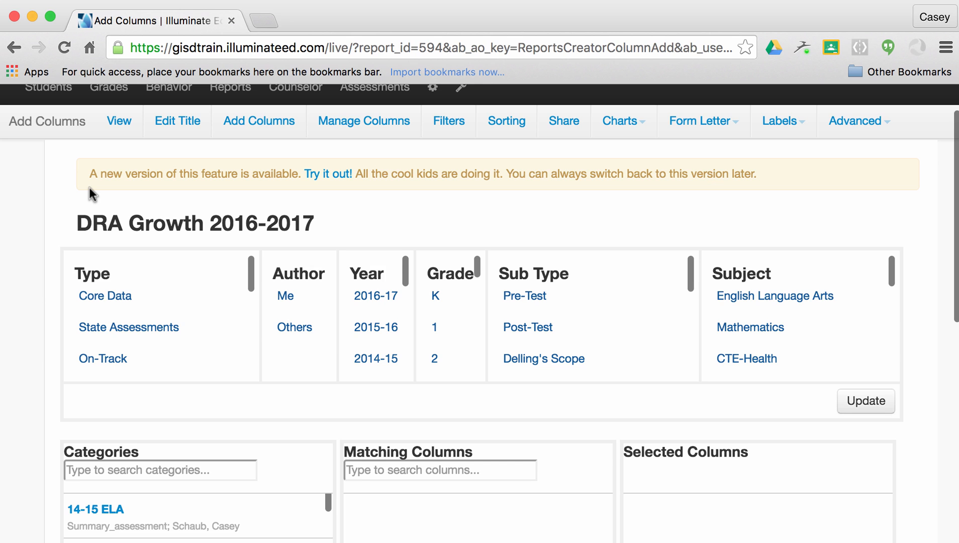
left_click(328, 176)
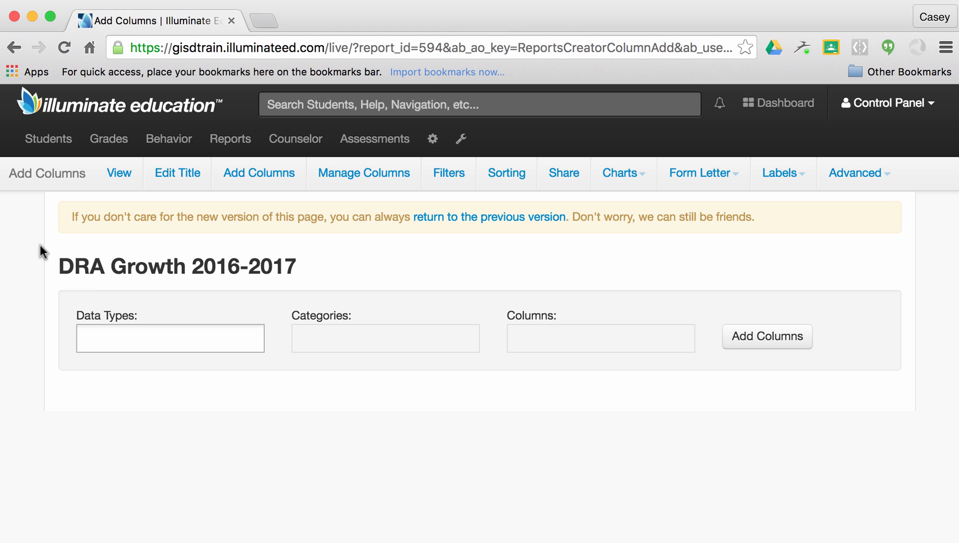
- Browse the available data types and choose Core Data for the report columns
left_click(117, 333)
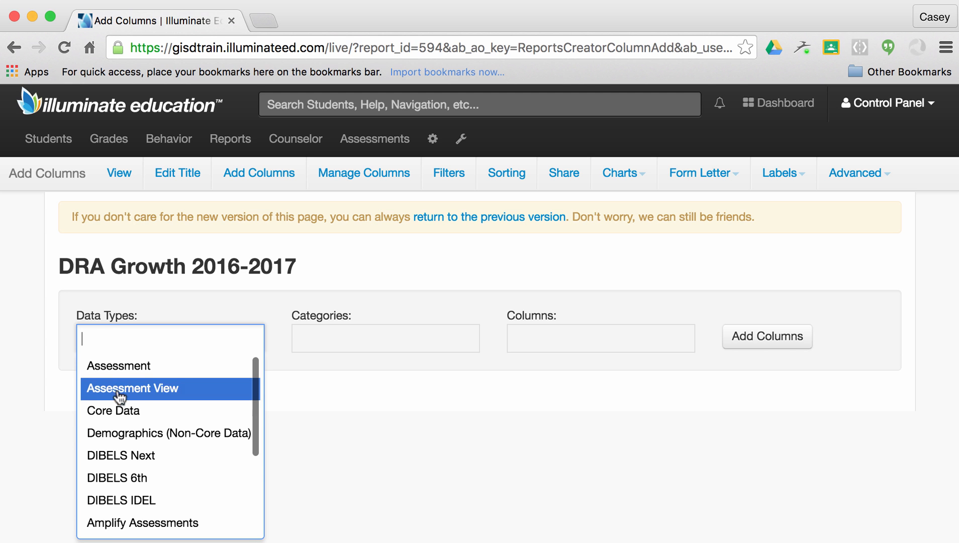
scroll(124, 411, "down", 1)
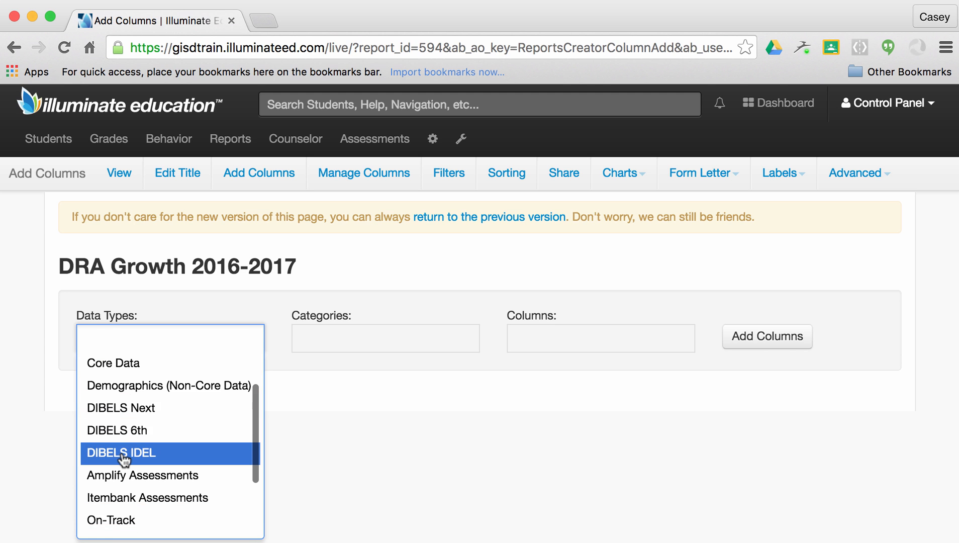
scroll(120, 455, "down", 4)
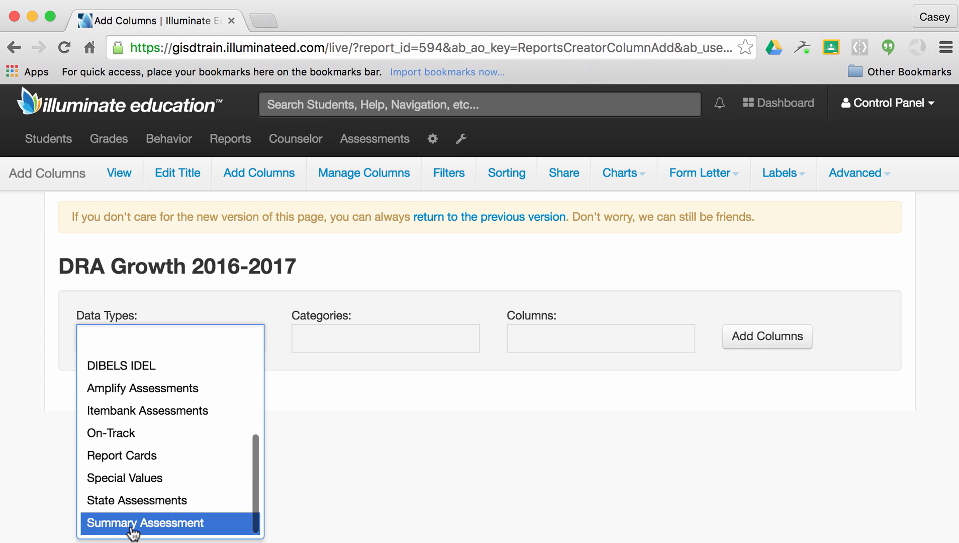
left_click(143, 343)
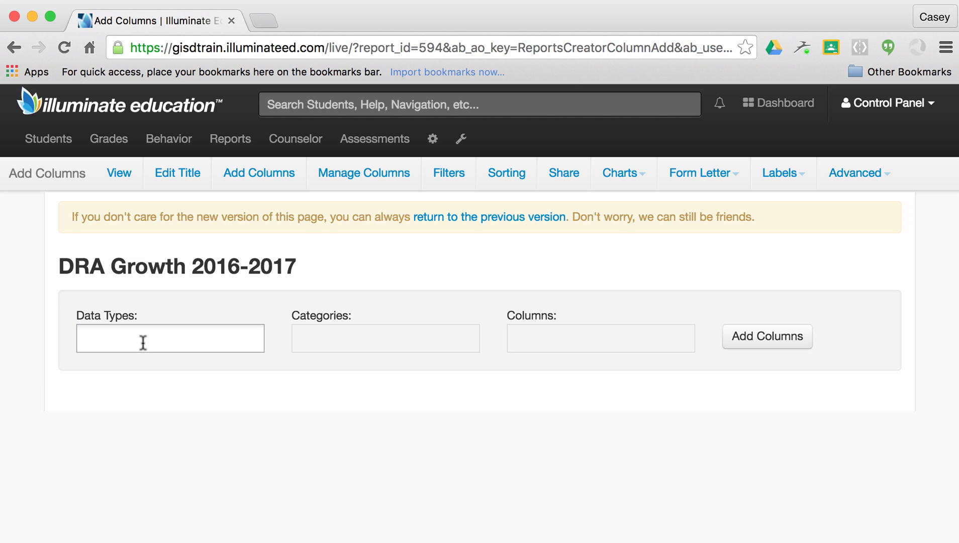
type("core")
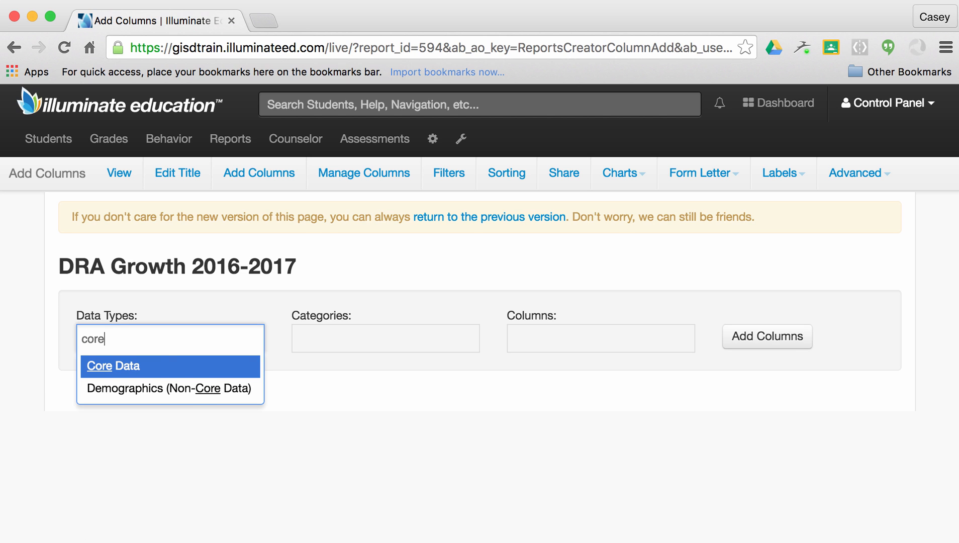
left_click(149, 372)
- Choose the Students: Demographics category within Core Data
left_click(341, 336)
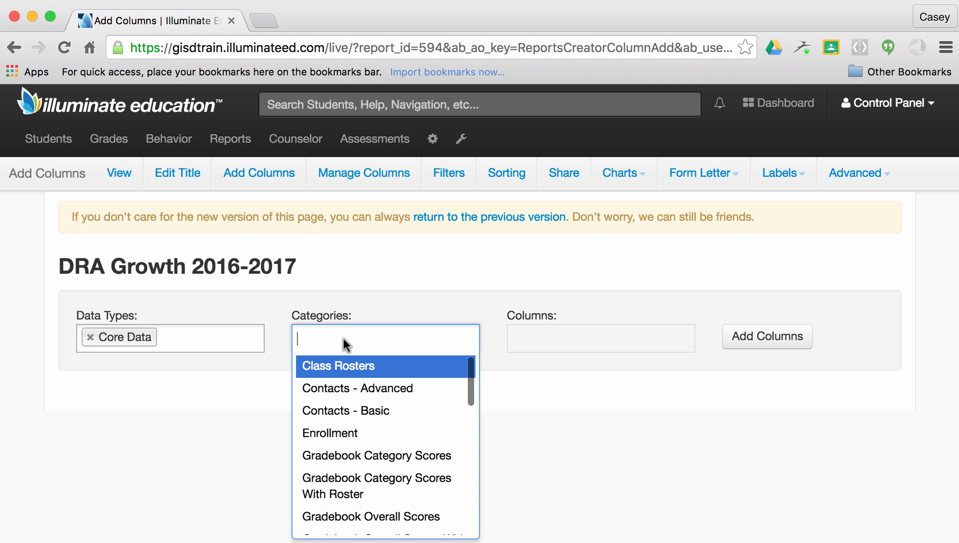
type("de")
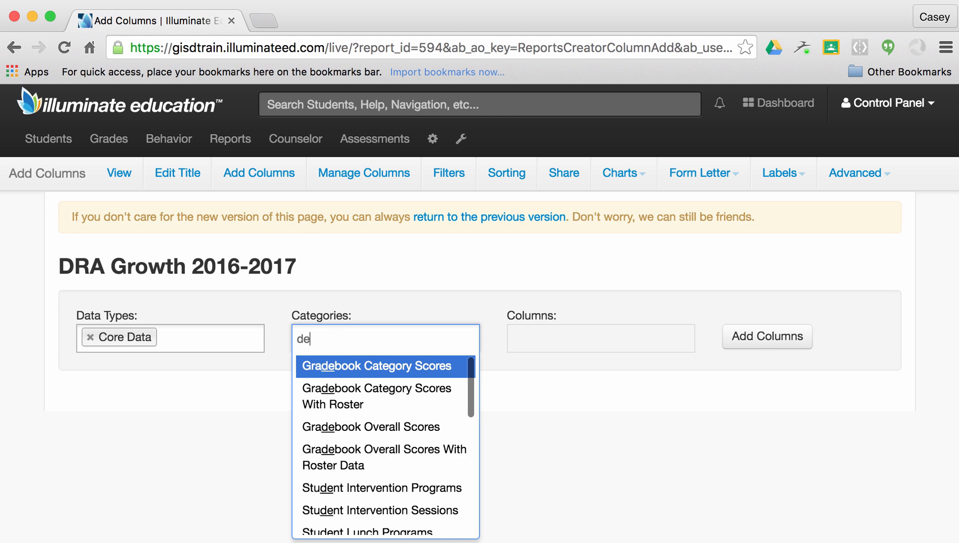
type("mogr")
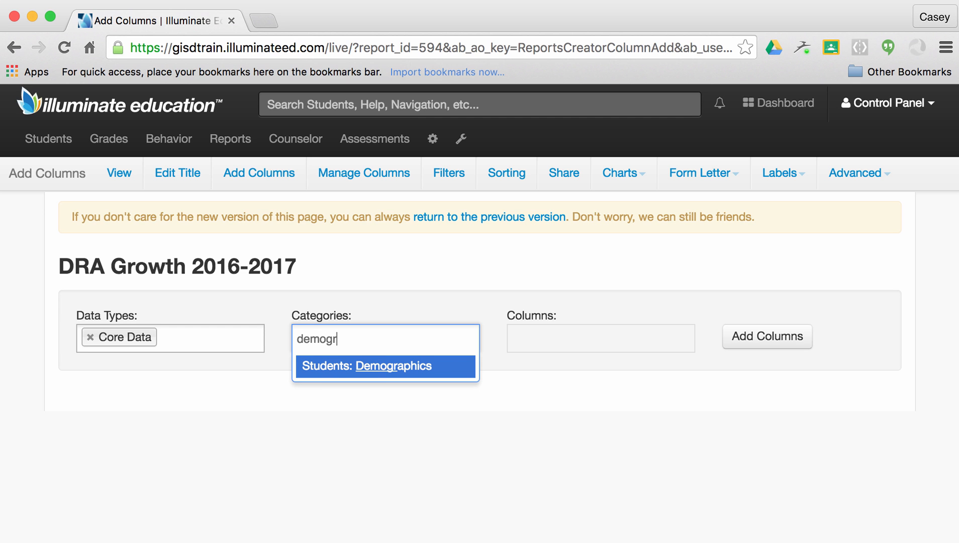
left_click(366, 369)
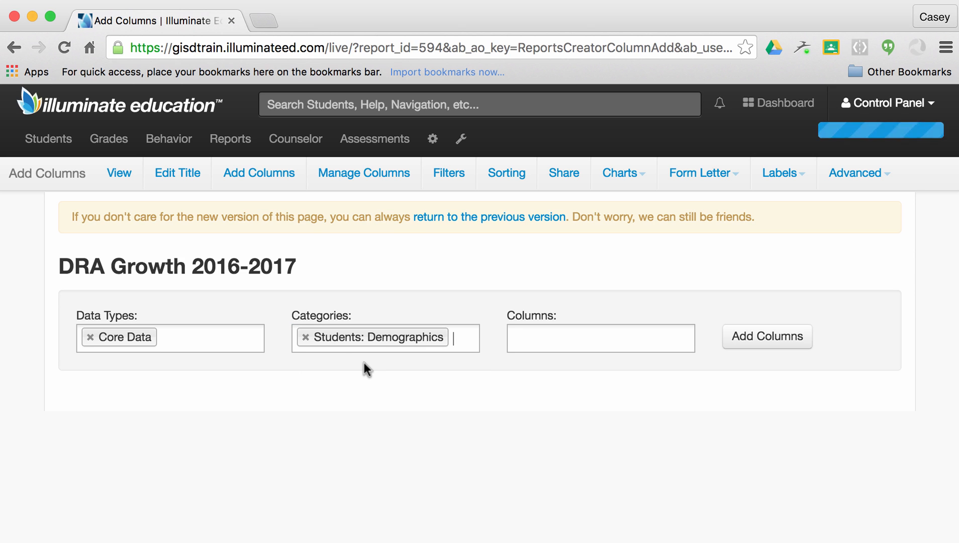
- Find the demographics columns containing "name" and select Student Name (Last, First)
left_click(518, 333)
type("na")
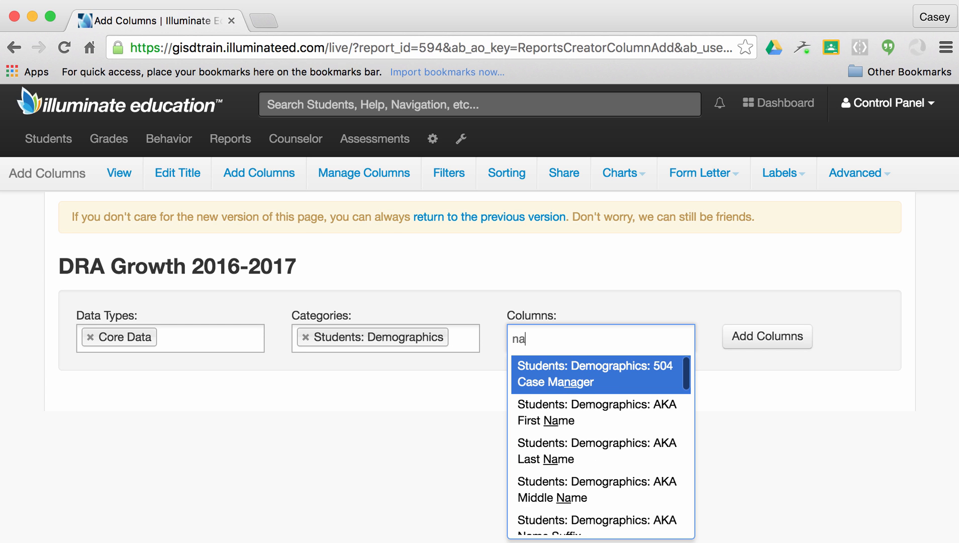
type("me")
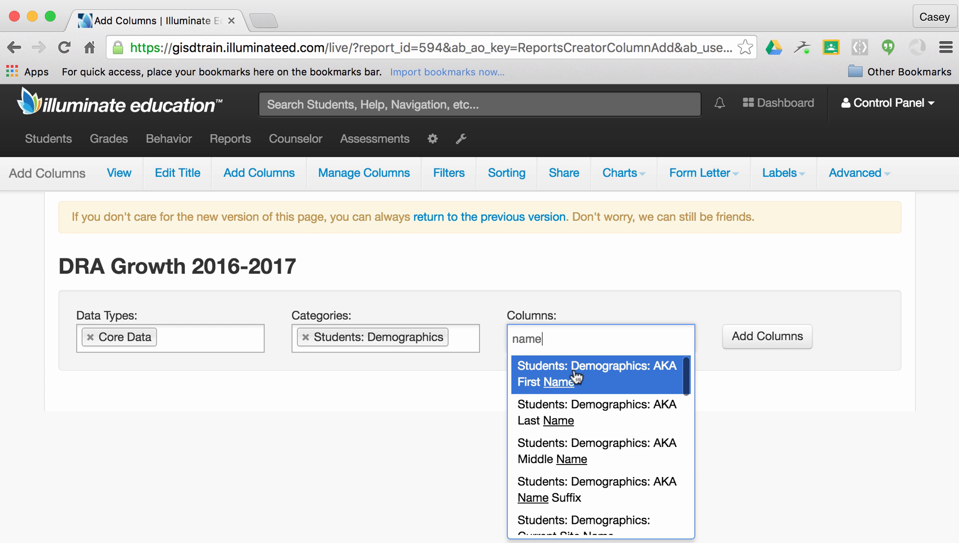
scroll(583, 406, "down", 5)
scroll(584, 407, "down", 6)
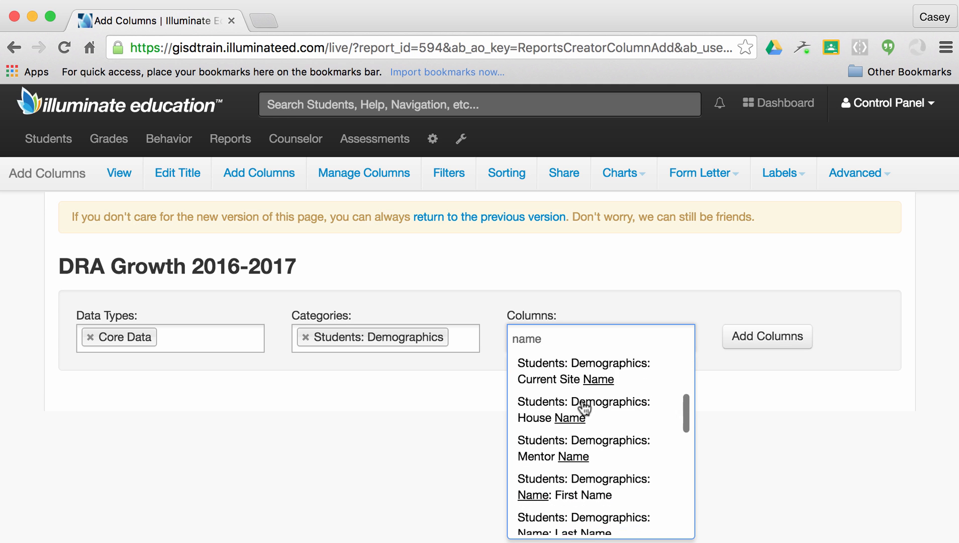
scroll(583, 407, "down", 4)
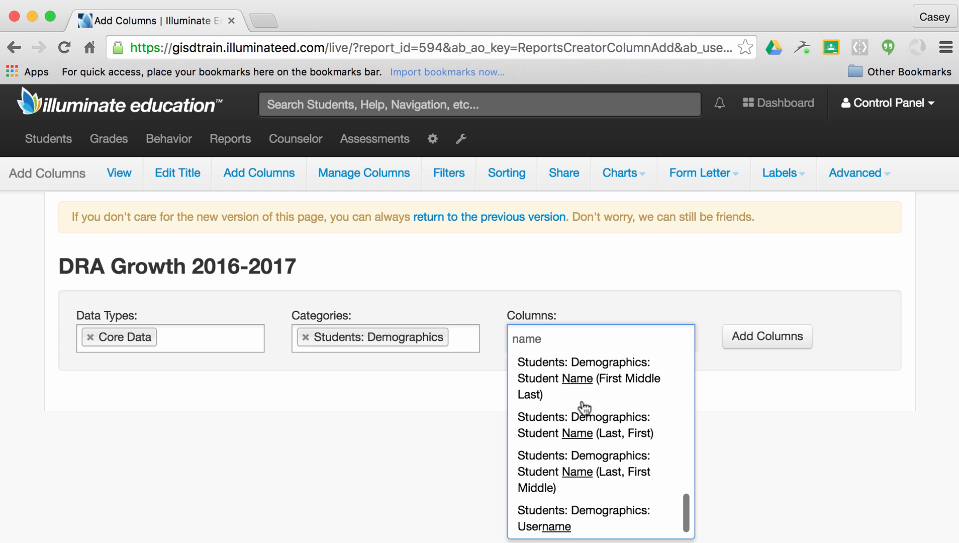
left_click(570, 440)
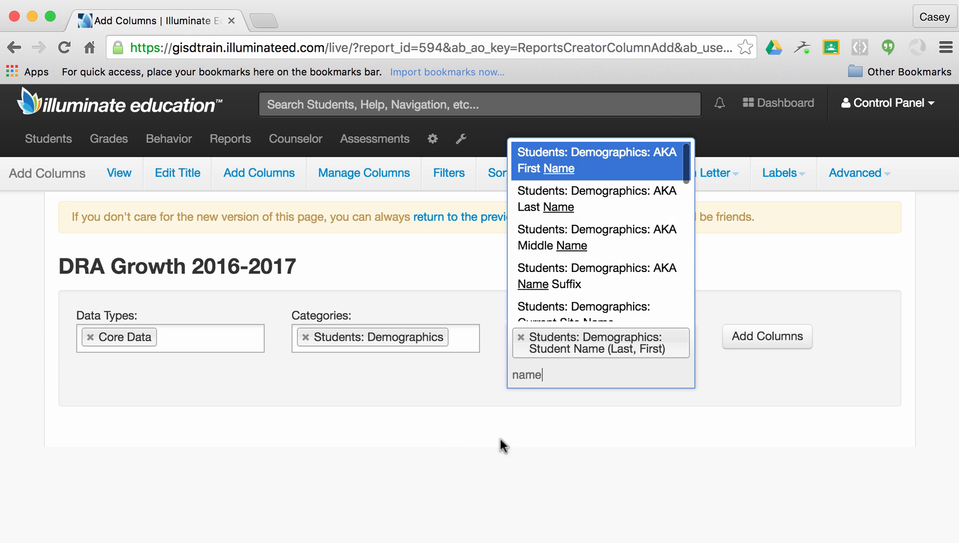
- Select the Gender and Current Grade Level demographics columns too, and add all selected columns to the report
left_click(436, 448)
type("gende")
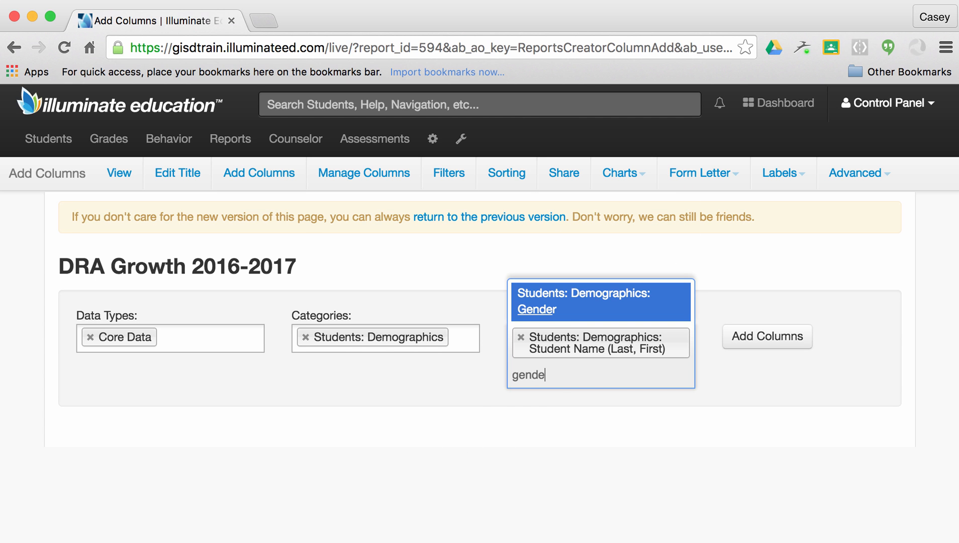
left_click(558, 309)
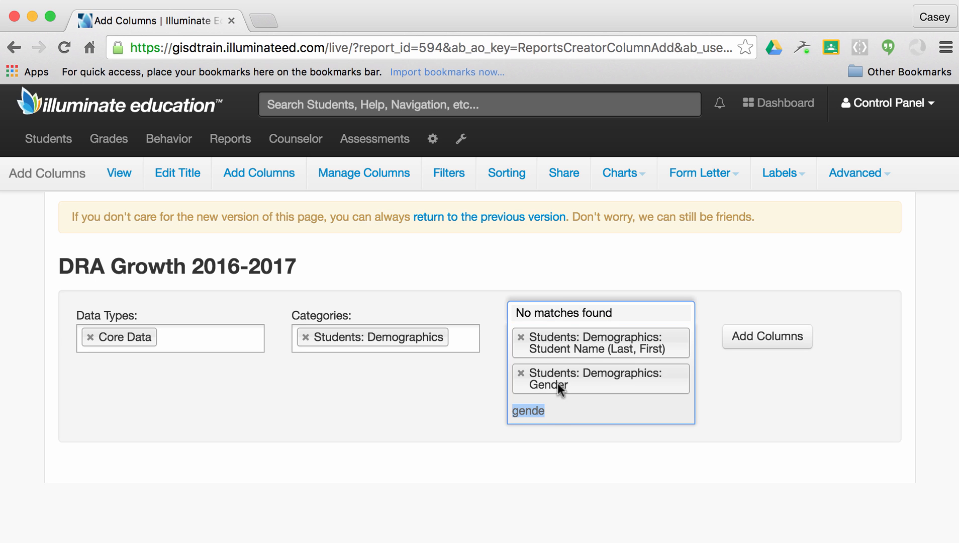
type("c")
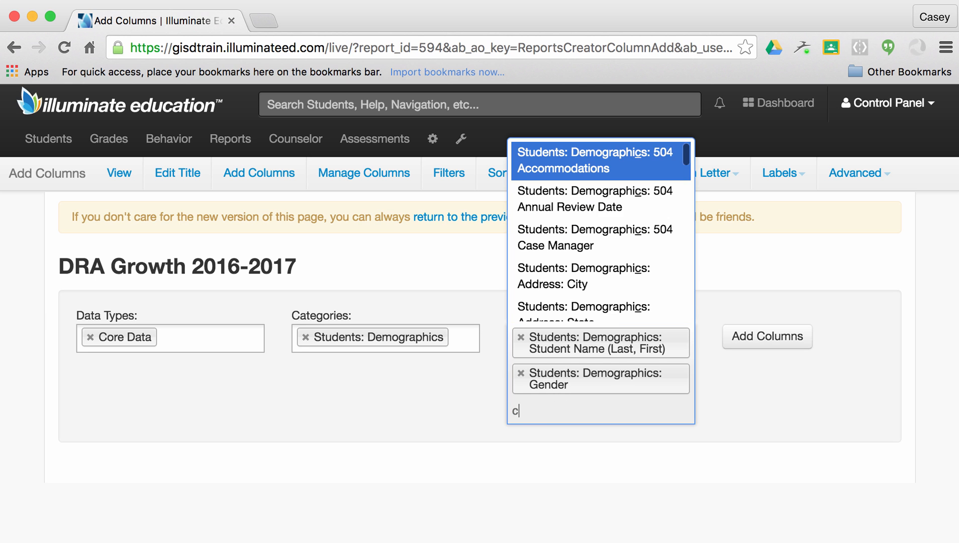
type("urrent ")
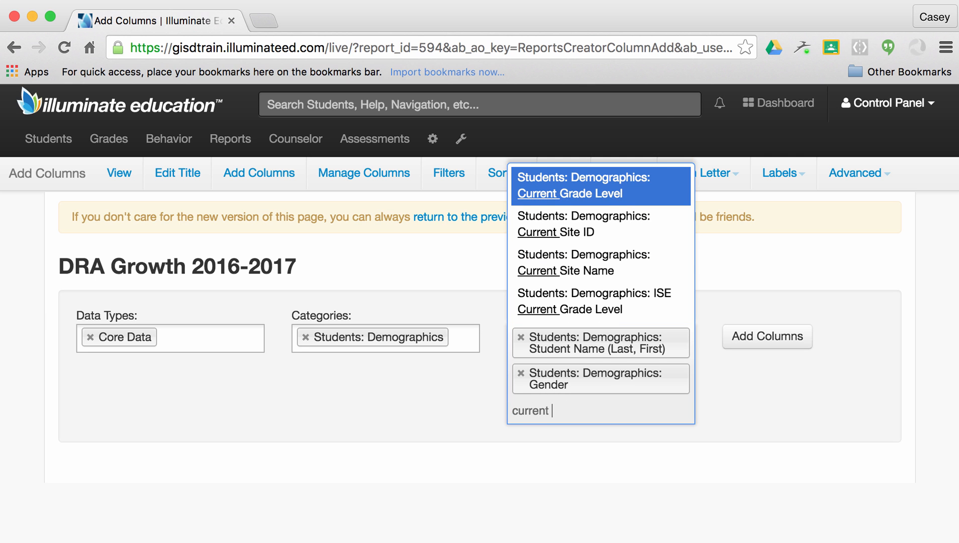
type("gr")
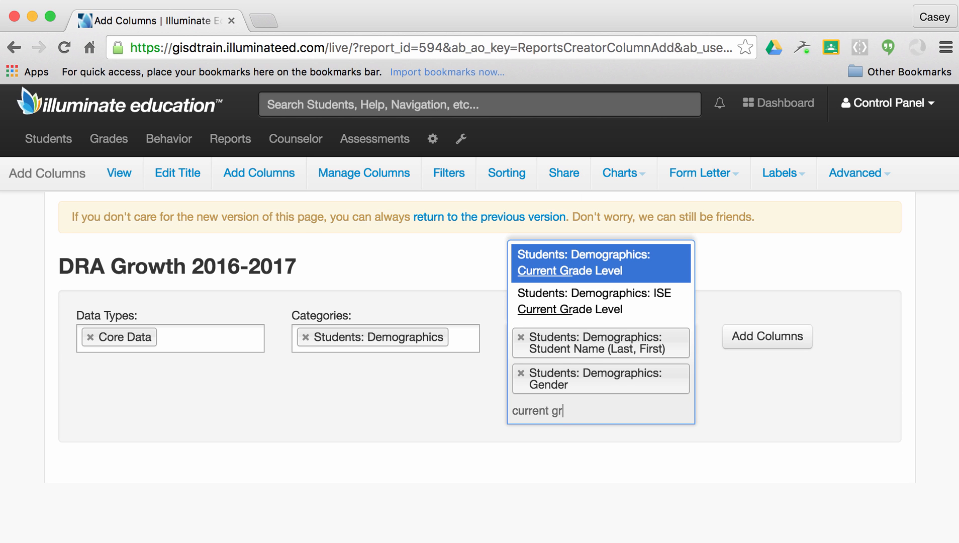
left_click(604, 272)
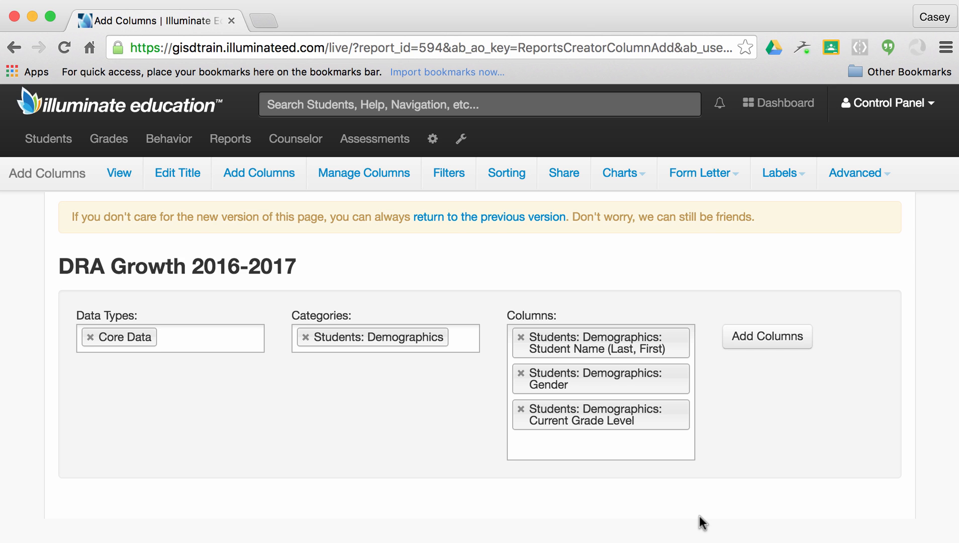
left_click(755, 342)
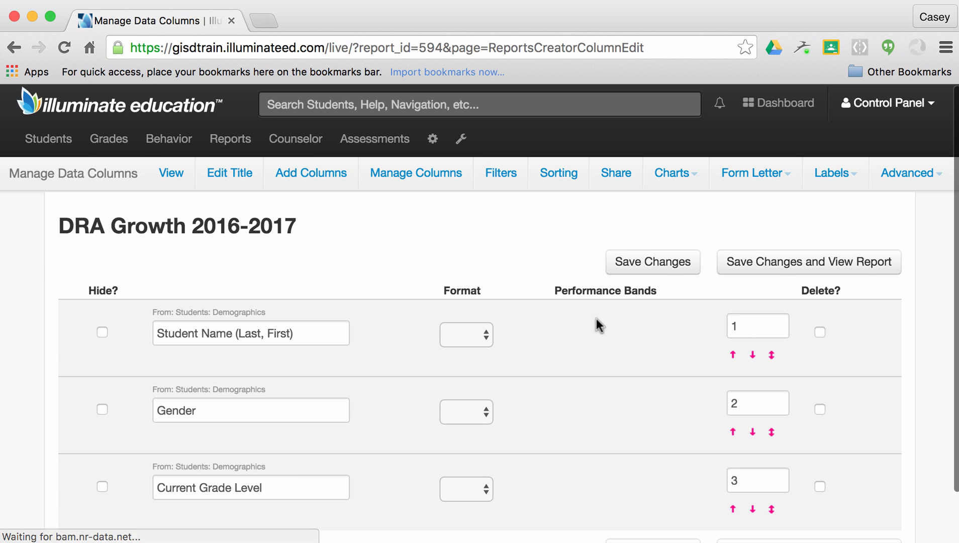
- Start adding more columns to the report and choose Summary Assessment as the data type
scroll(580, 322, "down", 1)
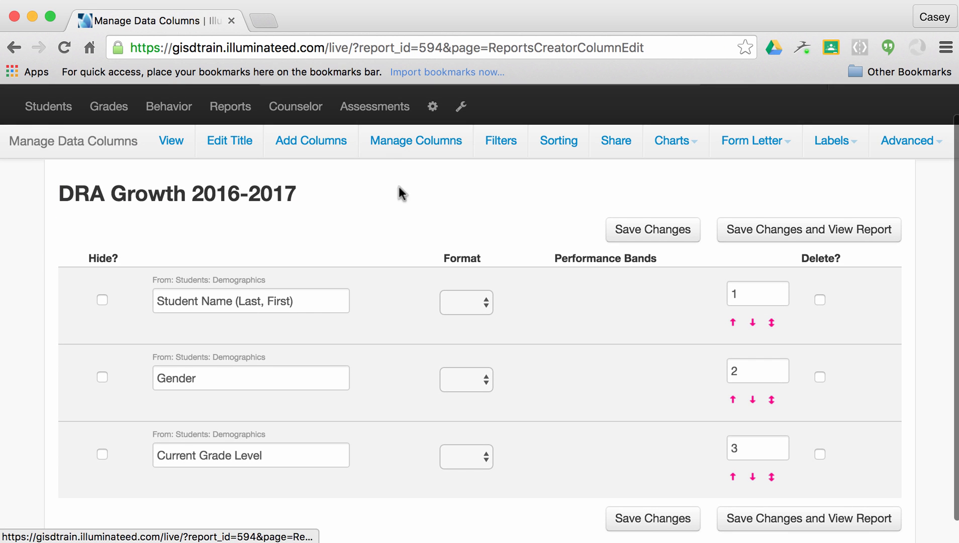
scroll(394, 198, "down", 1)
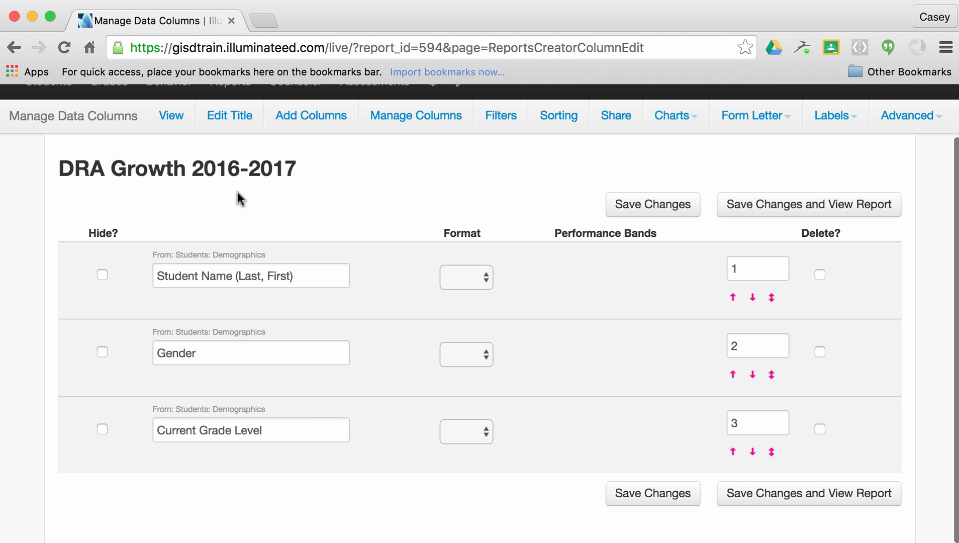
left_click(307, 121)
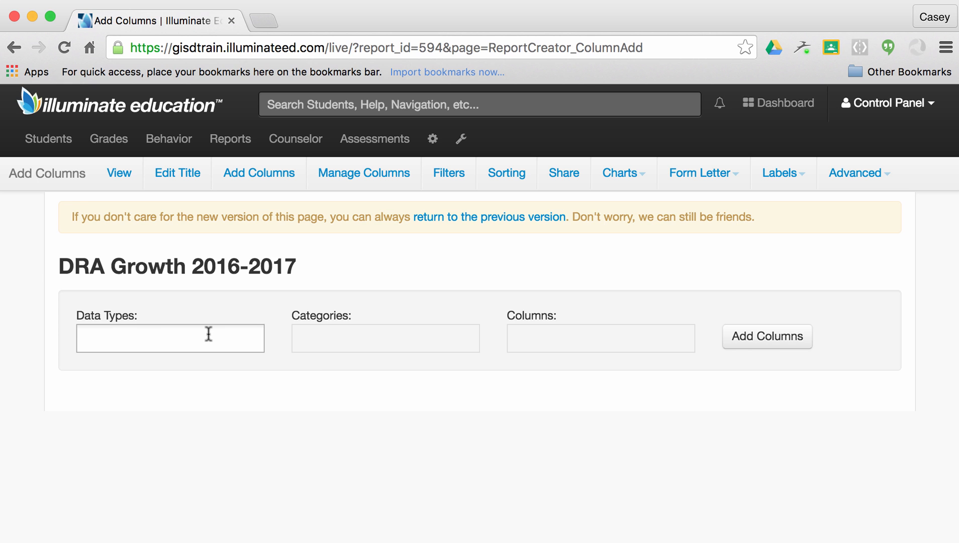
left_click(208, 334)
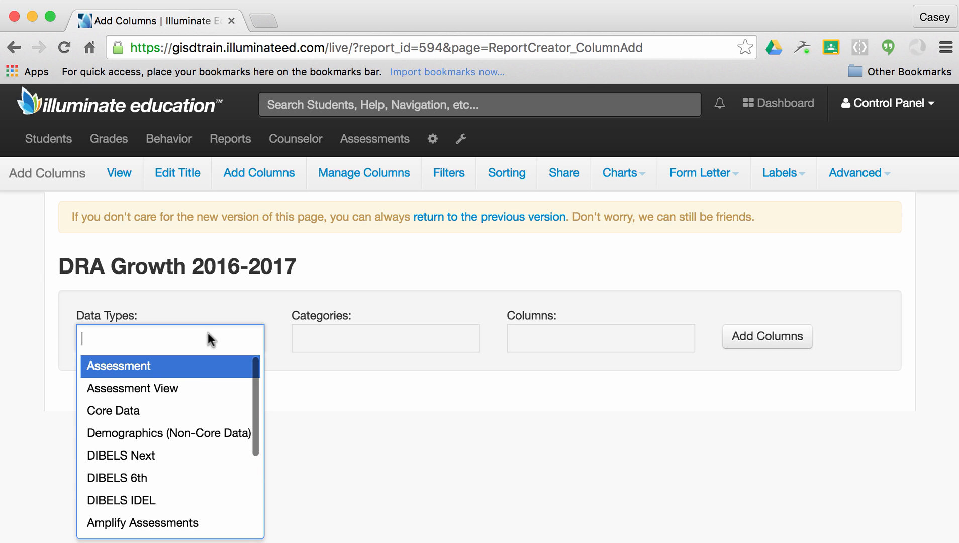
scroll(195, 394, "down", 3)
scroll(195, 394, "down", 1)
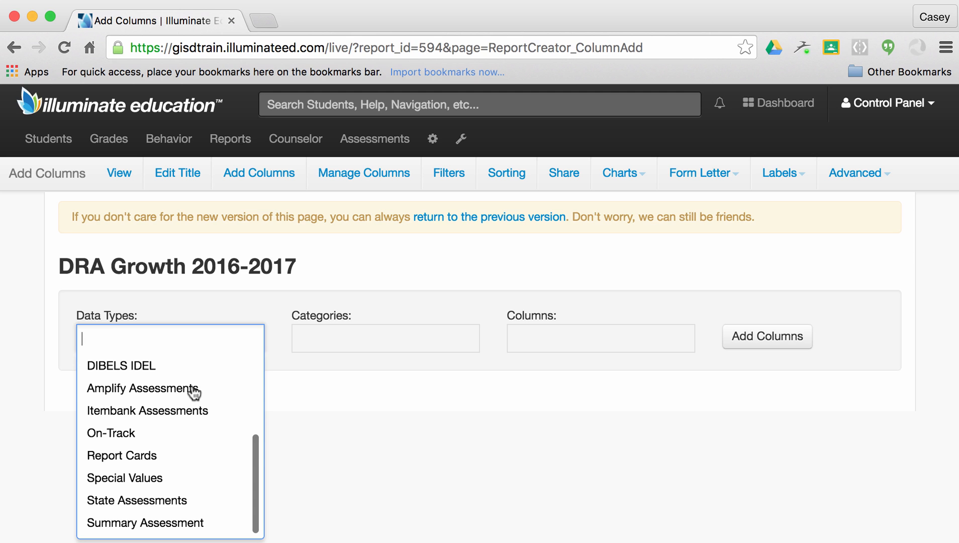
left_click(194, 521)
left_click(325, 333)
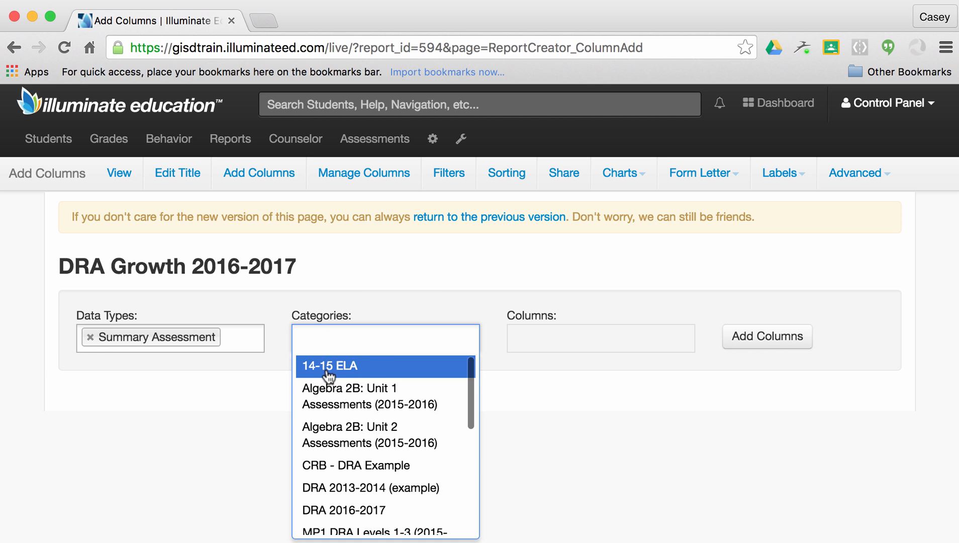
left_click(359, 394)
left_click(550, 336)
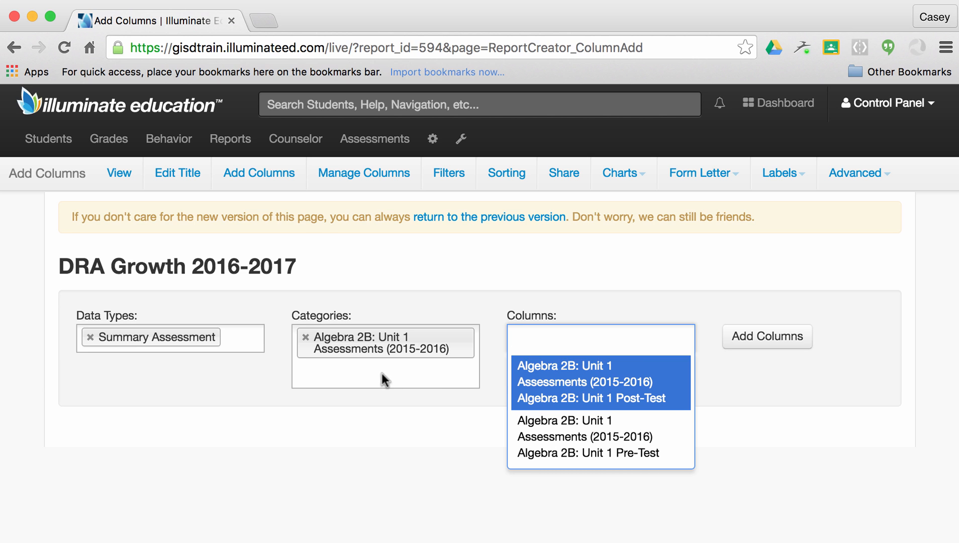
left_click(305, 336)
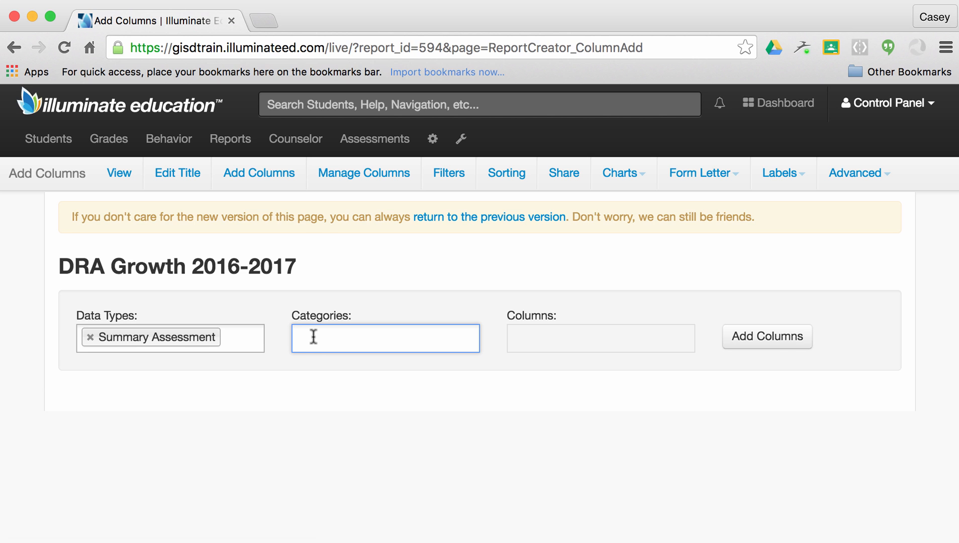
- Find the categories containing "DRA" and choose DRA 2016-2017
type("DRA")
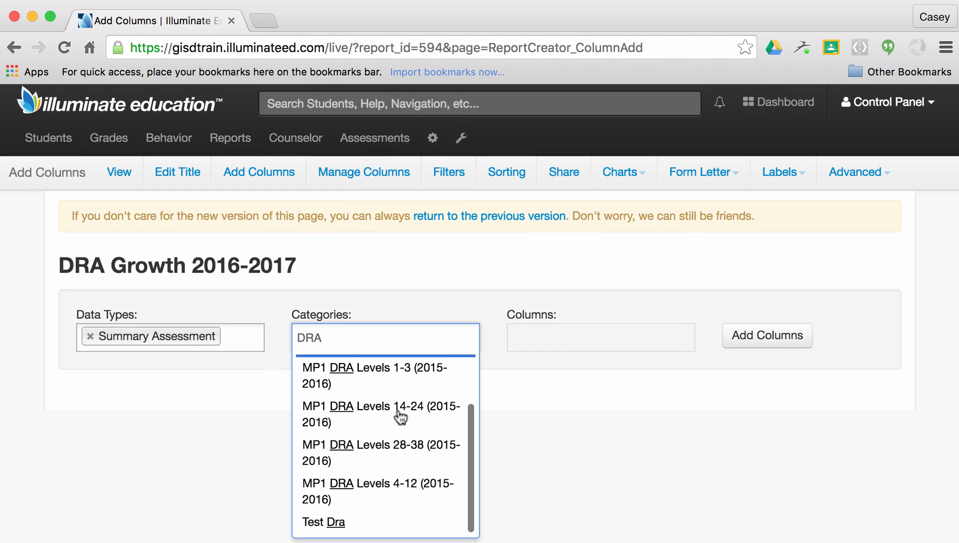
scroll(396, 496, "up", 3)
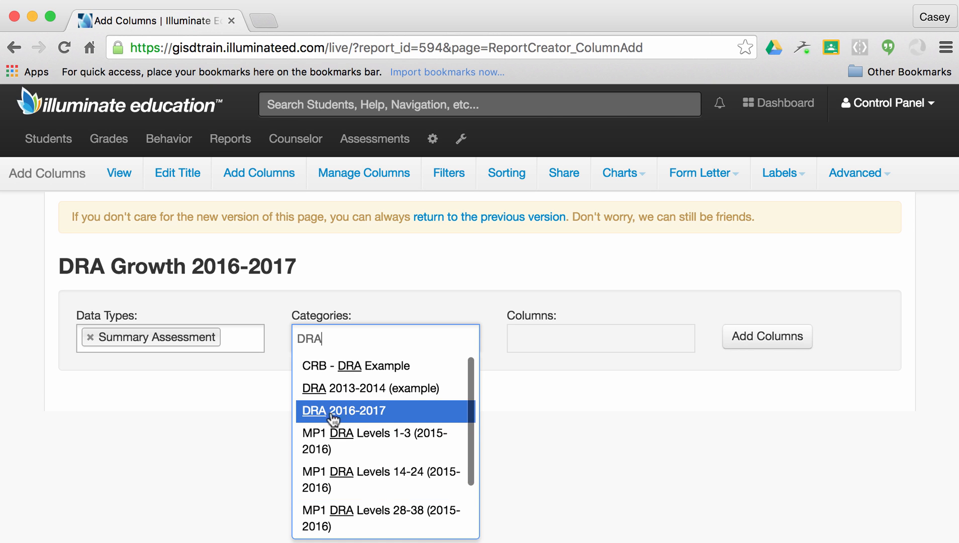
left_click(375, 419)
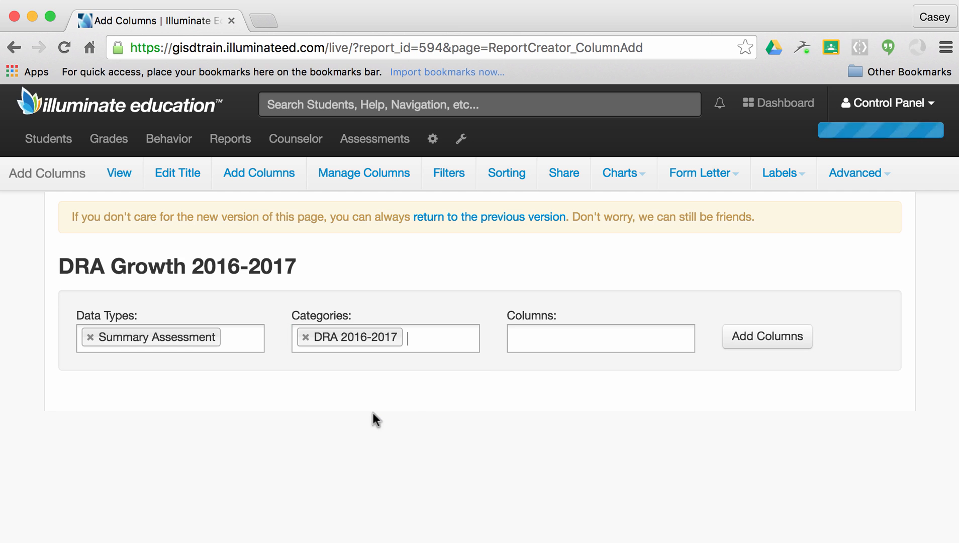
- Select the DRA 2016-2017 Comprehension Fall, Winter and Spring columns and add them to the report
left_click(557, 339)
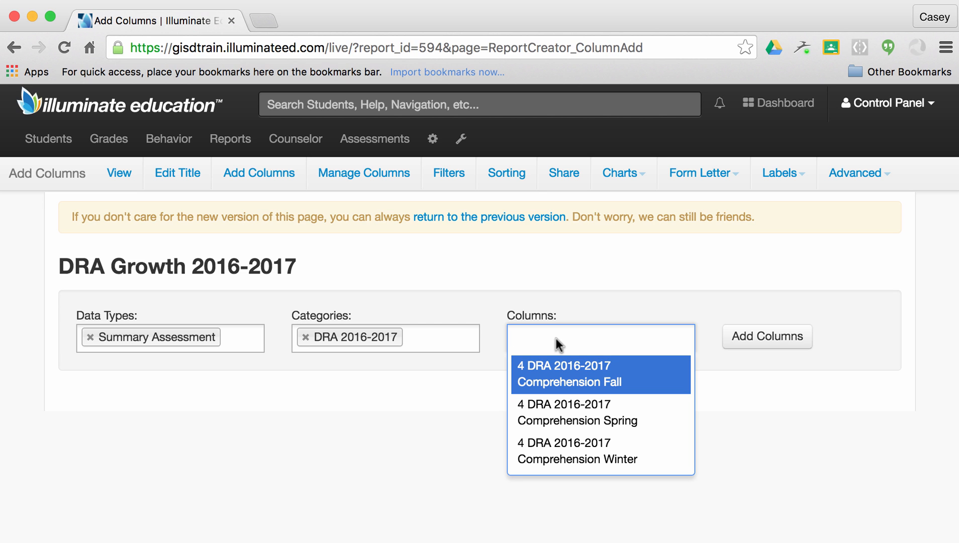
left_click(558, 372)
left_click(558, 451)
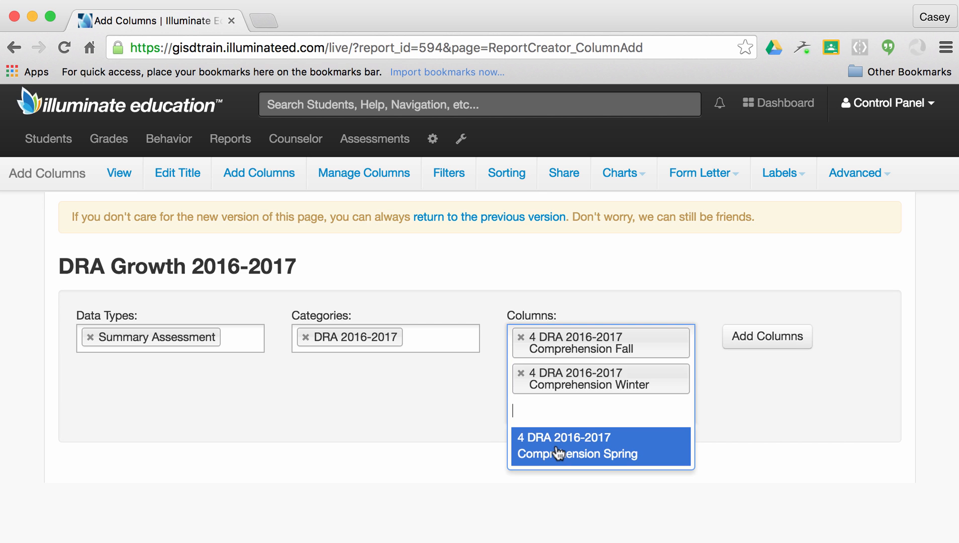
left_click(568, 441)
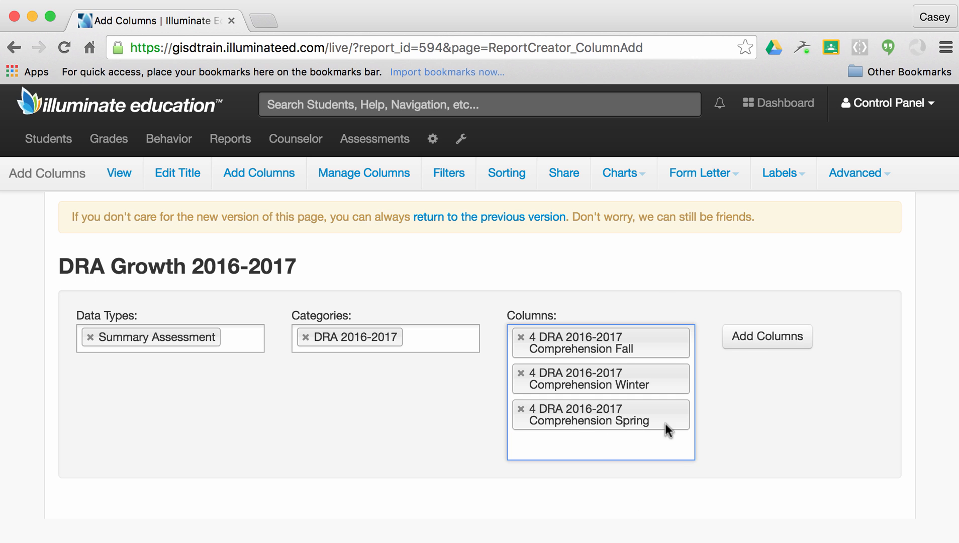
left_click(762, 346)
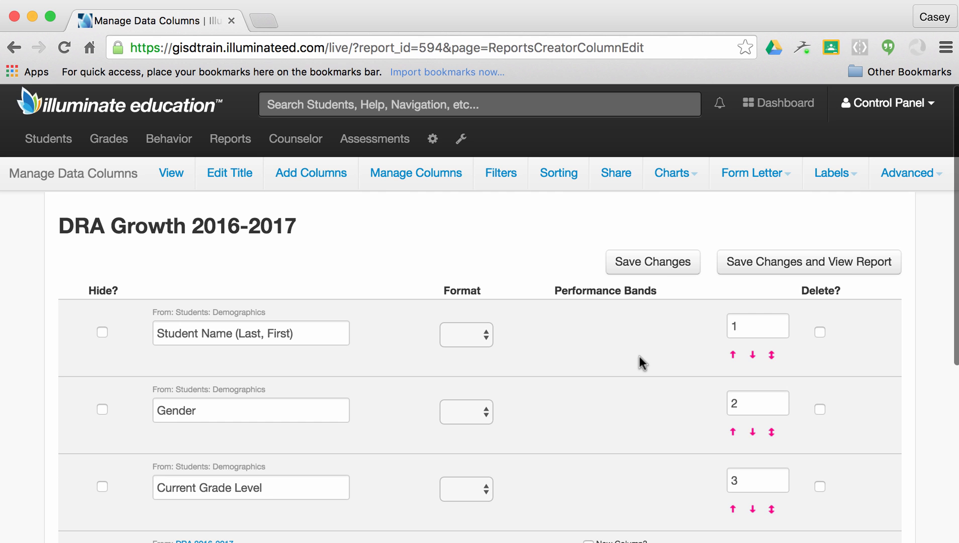
scroll(639, 356, "down", 2)
scroll(303, 280, "down", 5)
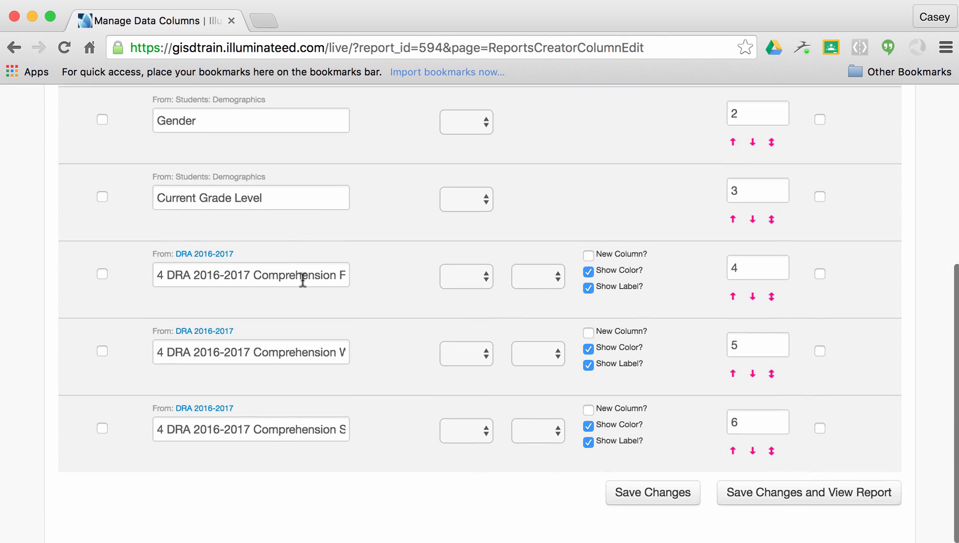
scroll(302, 280, "up", 6)
scroll(302, 280, "down", 3)
scroll(302, 280, "up", 3)
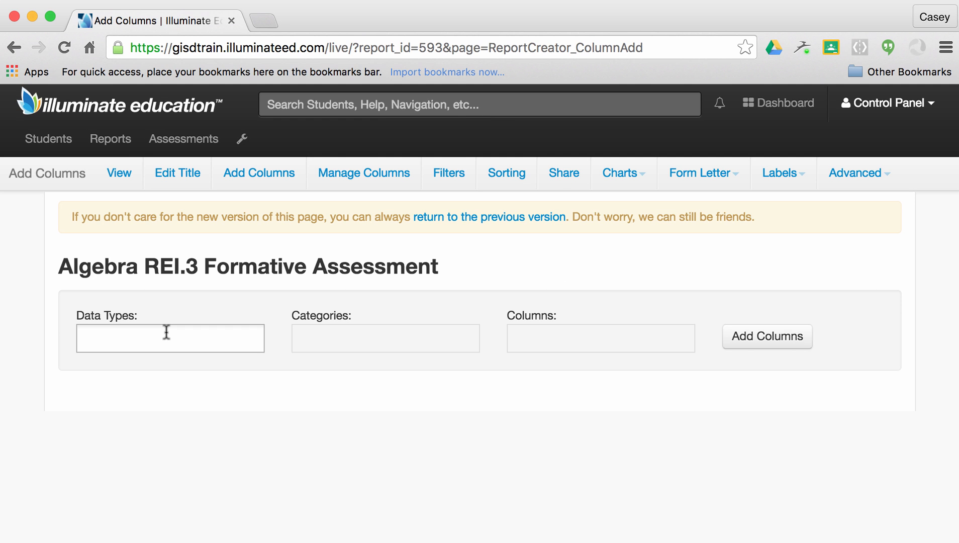
- In the Algebra REI.3 Formative Assessment report, choose the Assessment data type and the category Algebra 2A: REI.3 Formative Assessment (2016-2017)
left_click(166, 333)
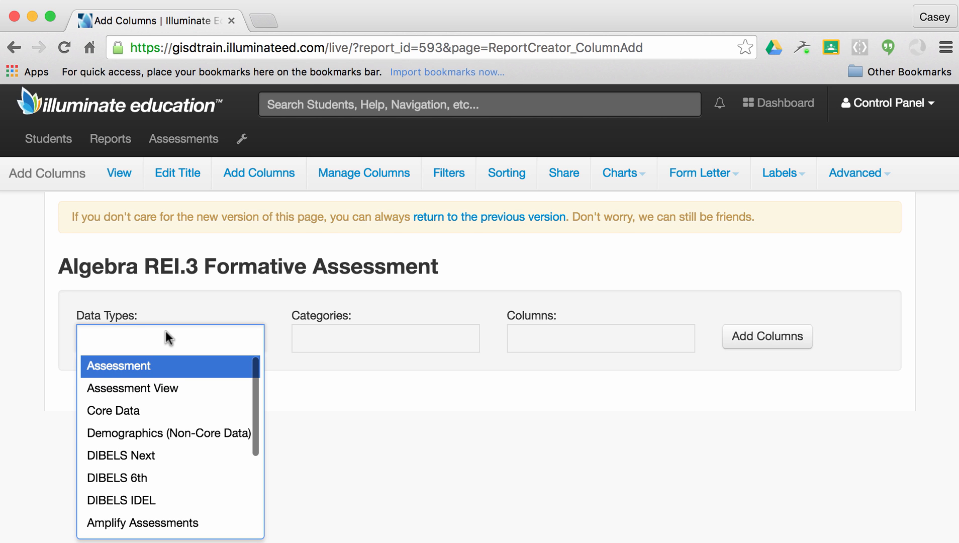
left_click(144, 366)
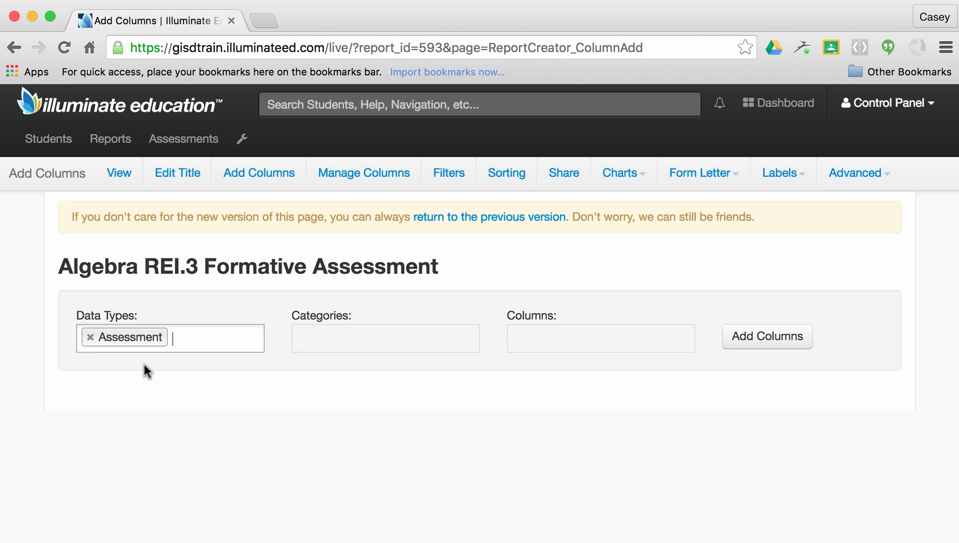
left_click(311, 341)
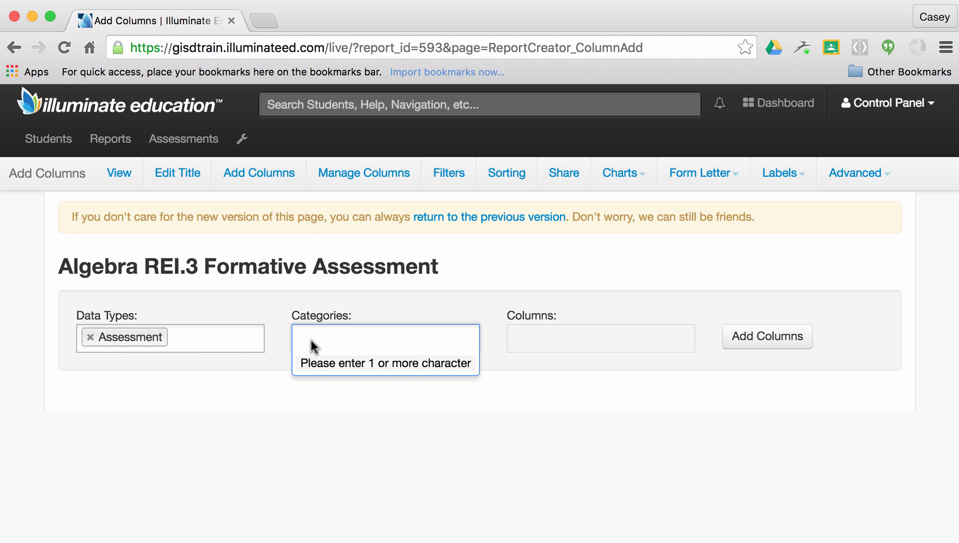
type("al")
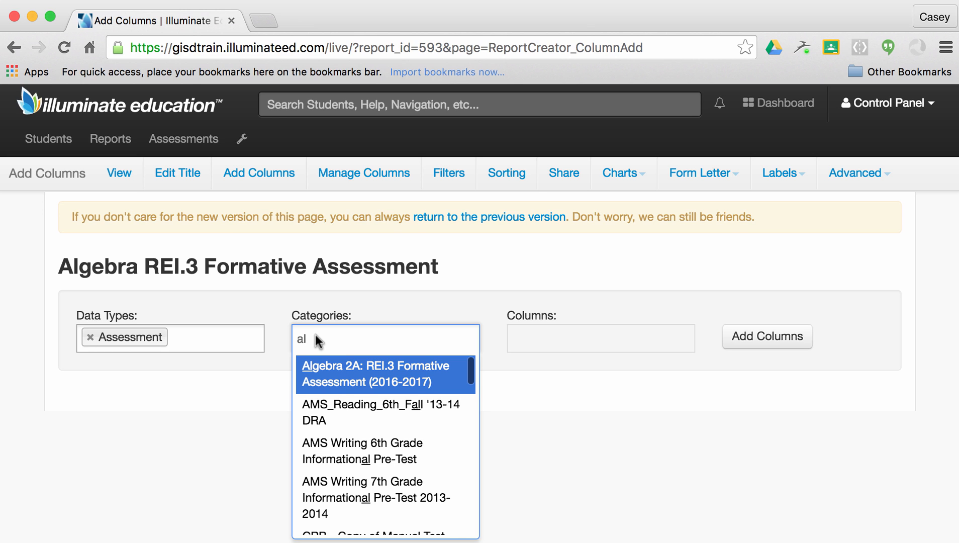
left_click(316, 370)
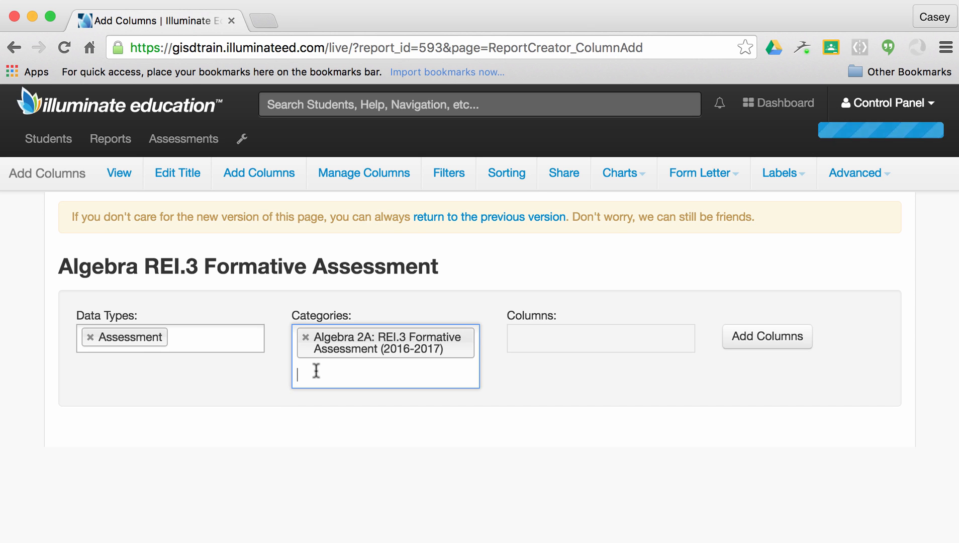
- Find the assessment columns containing "percent" and select the overall Percent Correct column
left_click(545, 333)
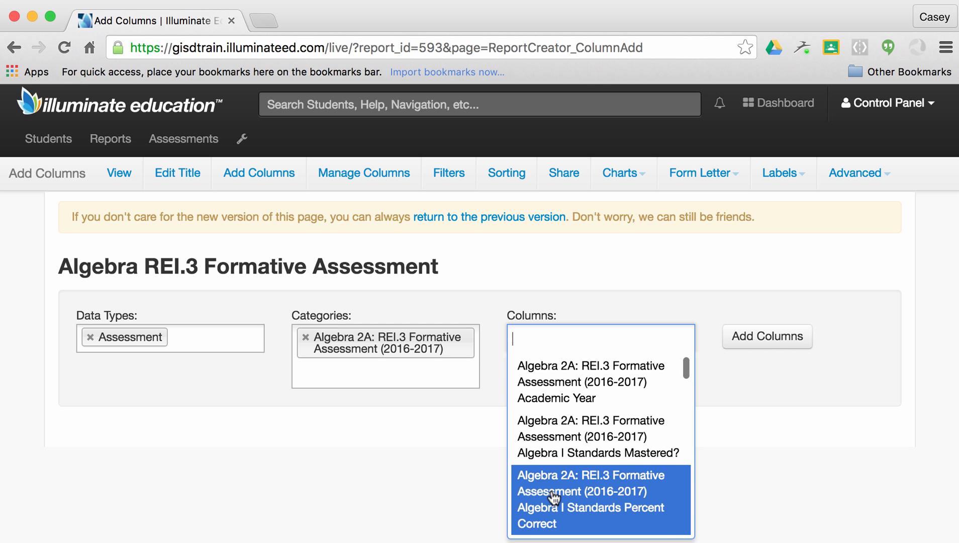
scroll(554, 498, "down", 5)
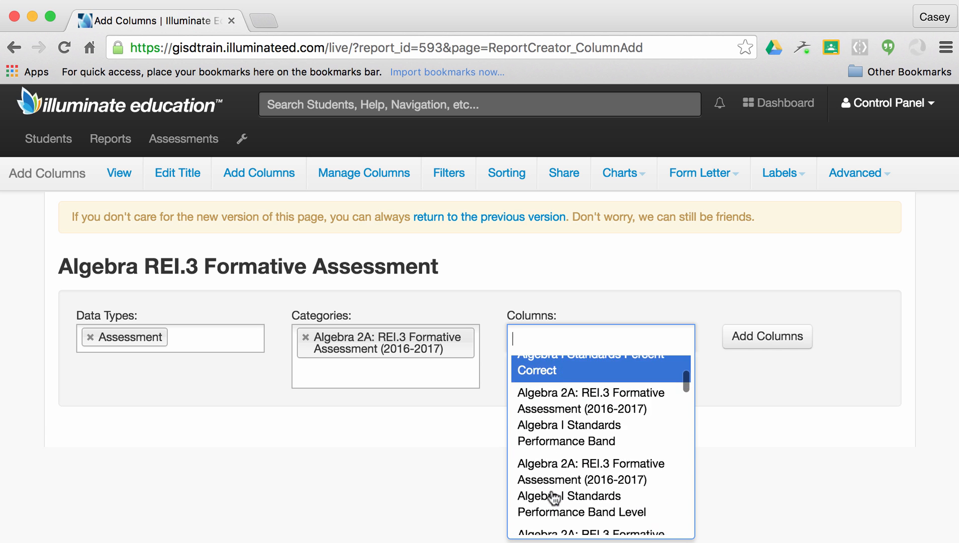
scroll(553, 498, "down", 2)
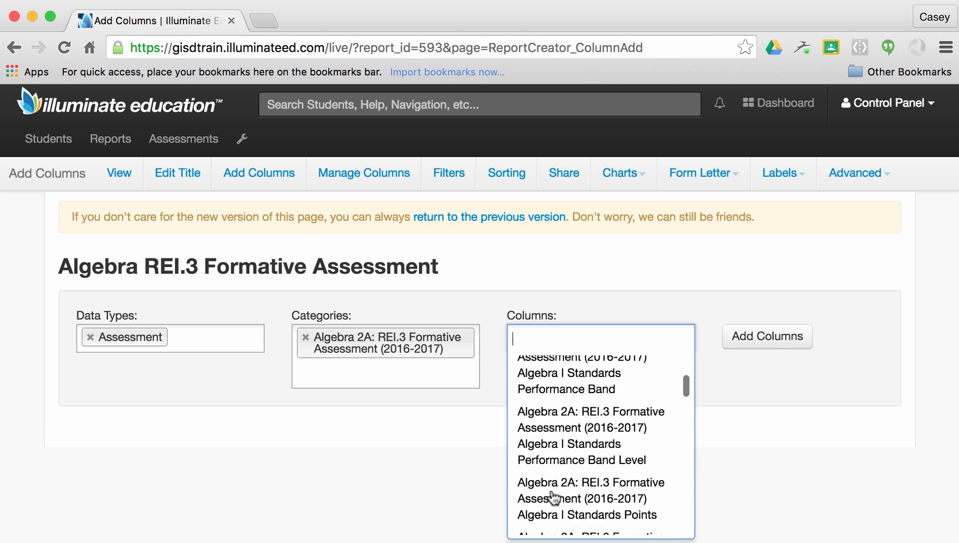
scroll(554, 497, "down", 2)
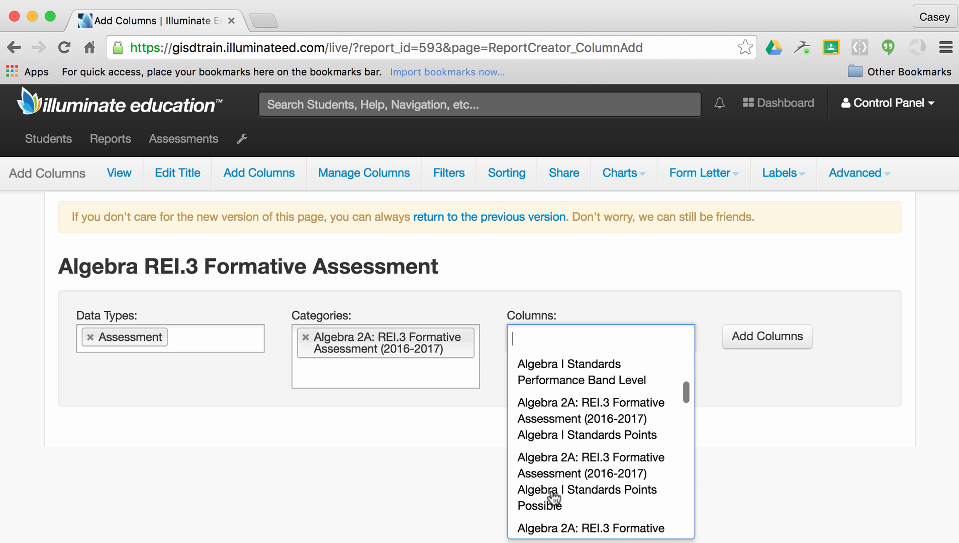
type("per")
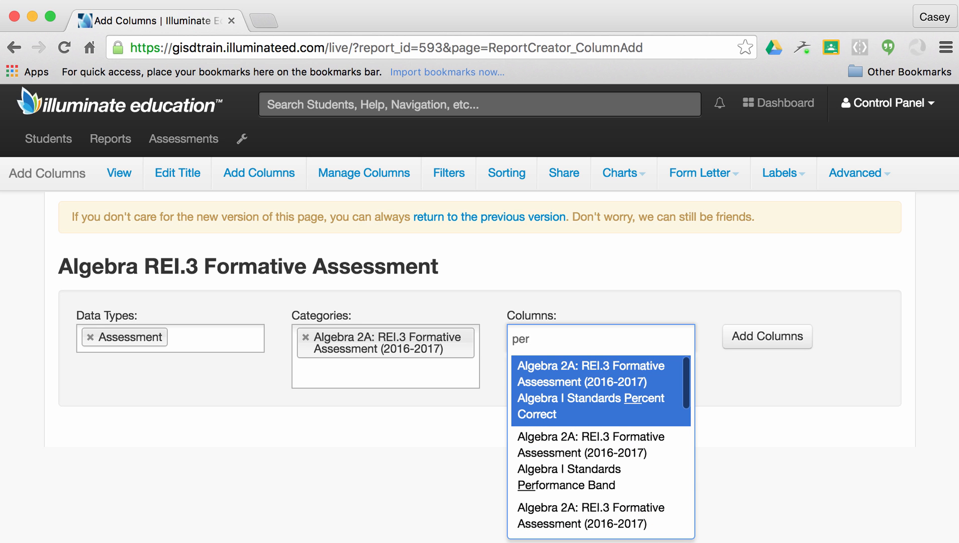
type("cent")
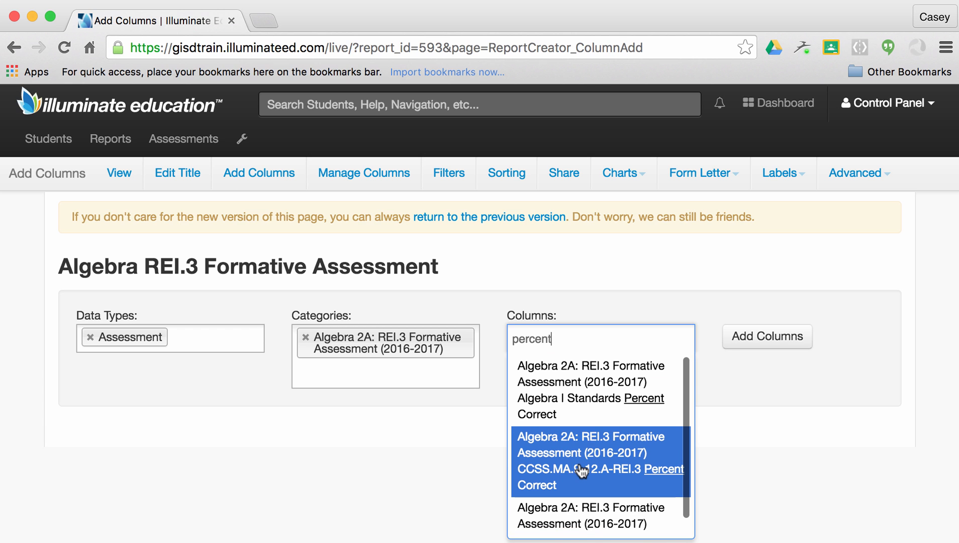
left_click(597, 508)
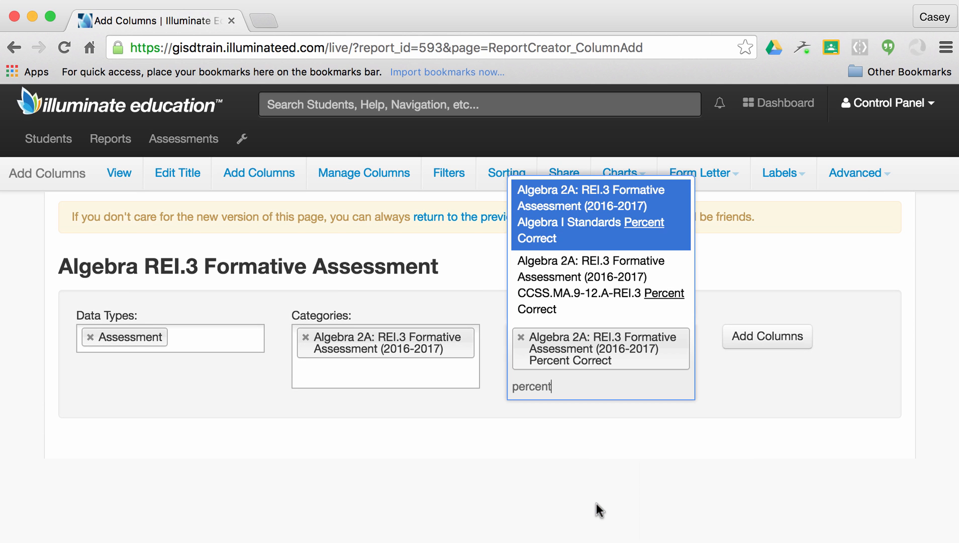
left_click(807, 409)
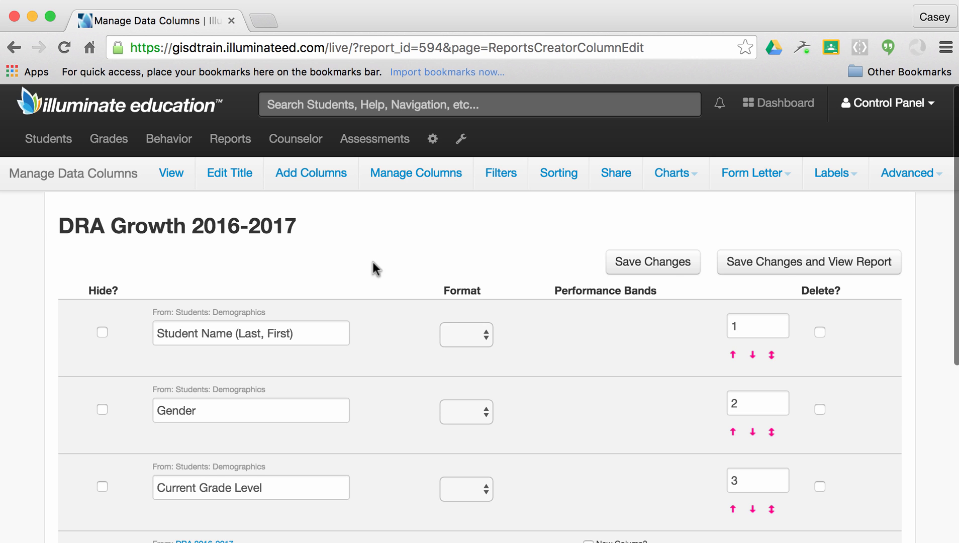
- In the DRA Growth 2016-2017 report, shorten the fourth column's title to "Comprehension Fall"
scroll(372, 262, "down", 3)
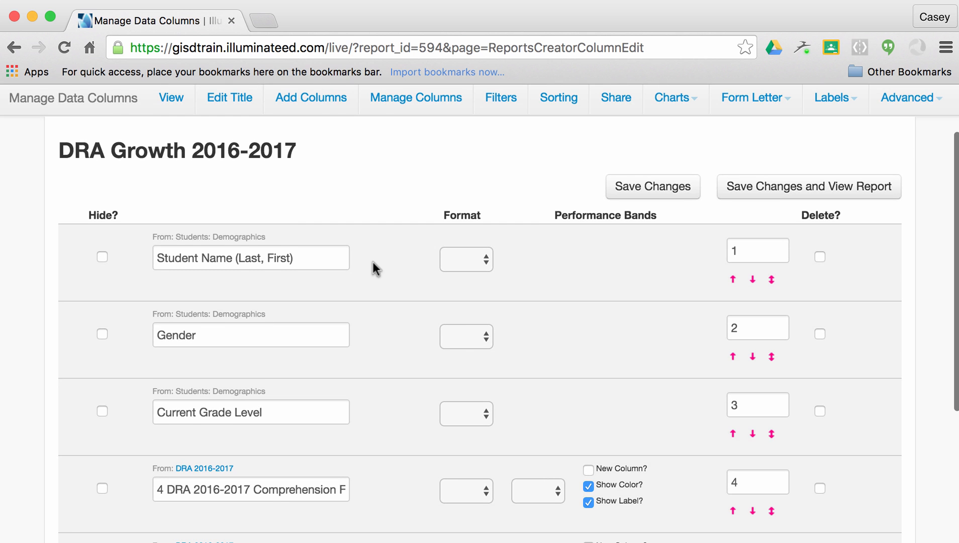
scroll(373, 261, "down", 5)
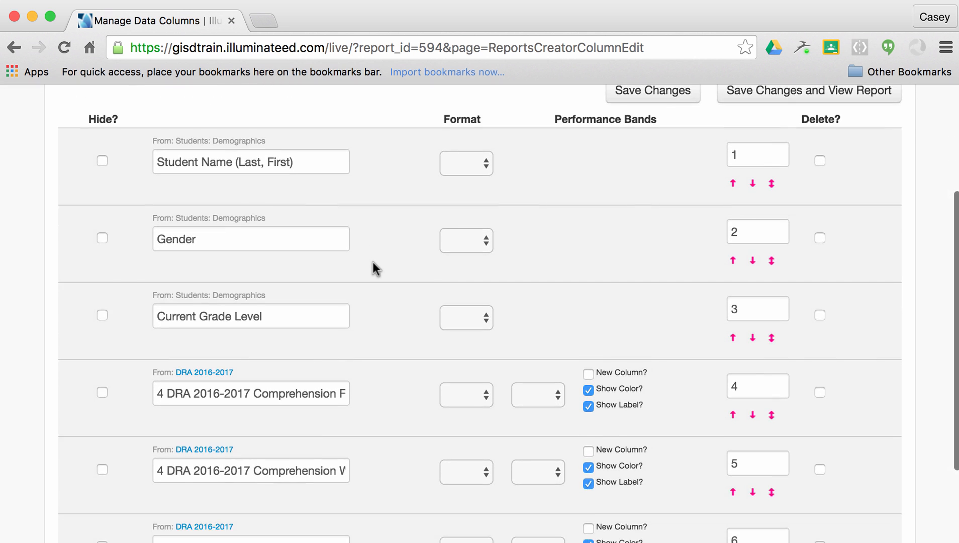
scroll(372, 261, "down", 3)
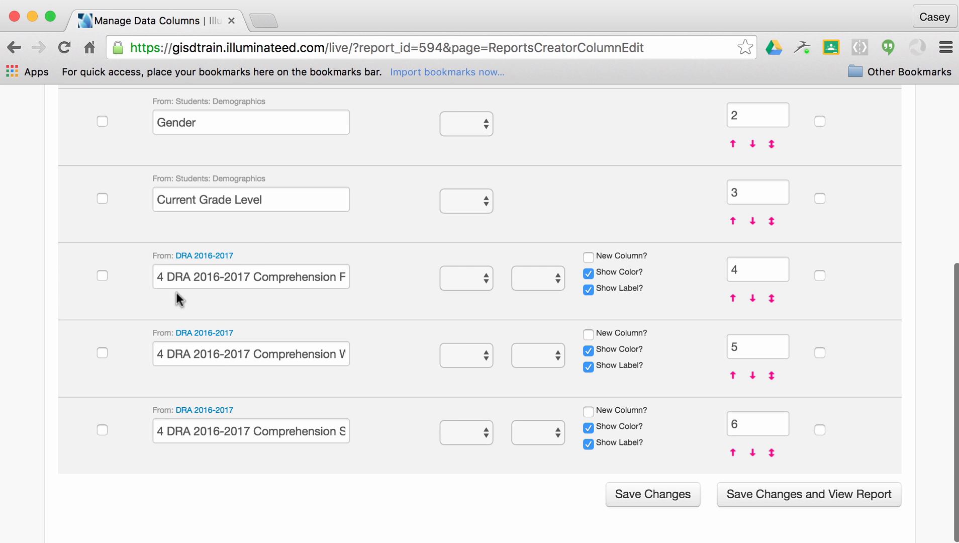
left_click_drag(158, 276, 252, 281)
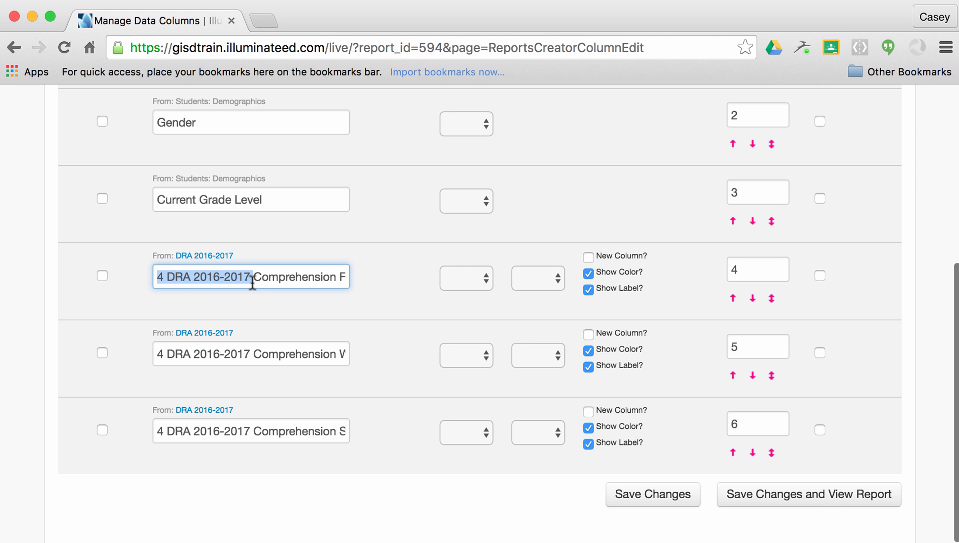
key("BackSpace")
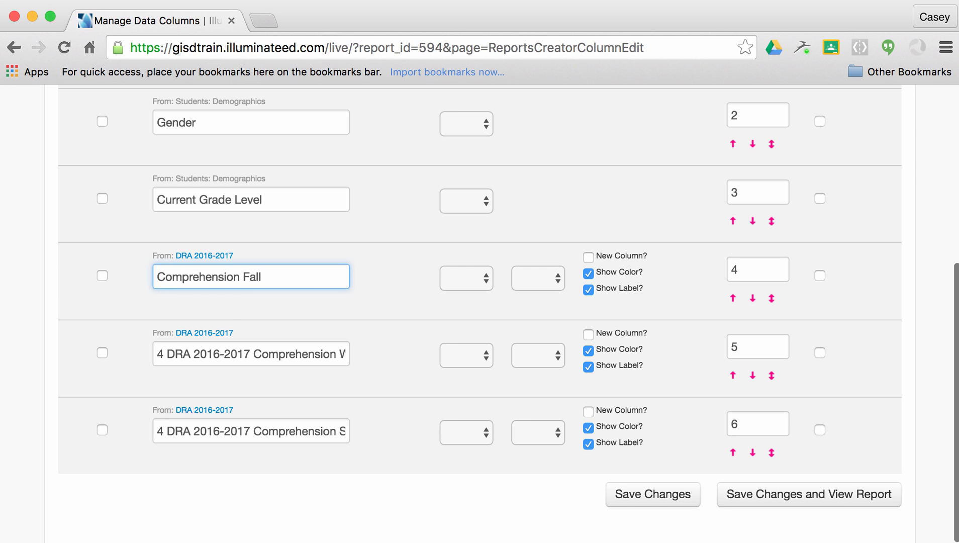
- Shorten the fifth and sixth column titles to "Comprehension Winter" and "Comprehension Spring"
left_click_drag(158, 353, 257, 353)
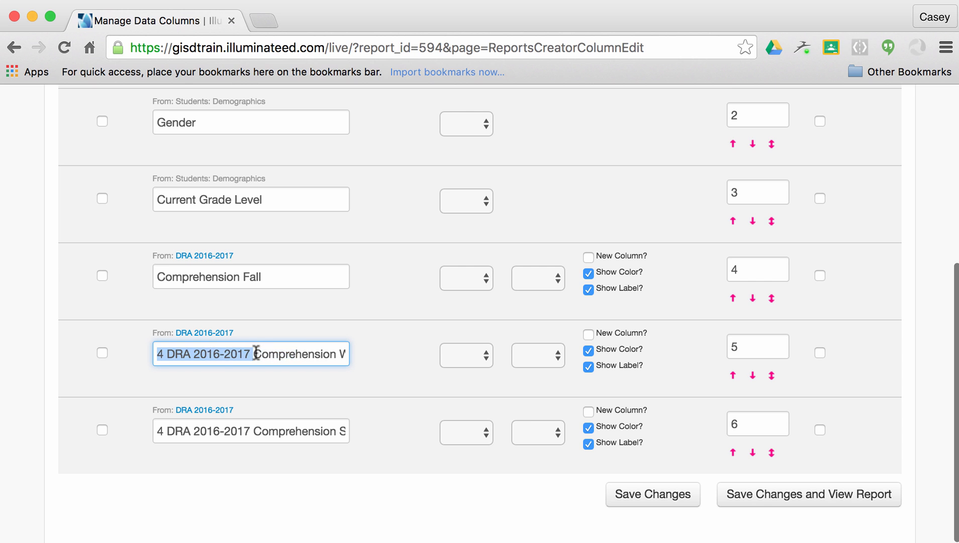
key("BackSpace")
left_click_drag(156, 431, 253, 432)
key("BackSpace")
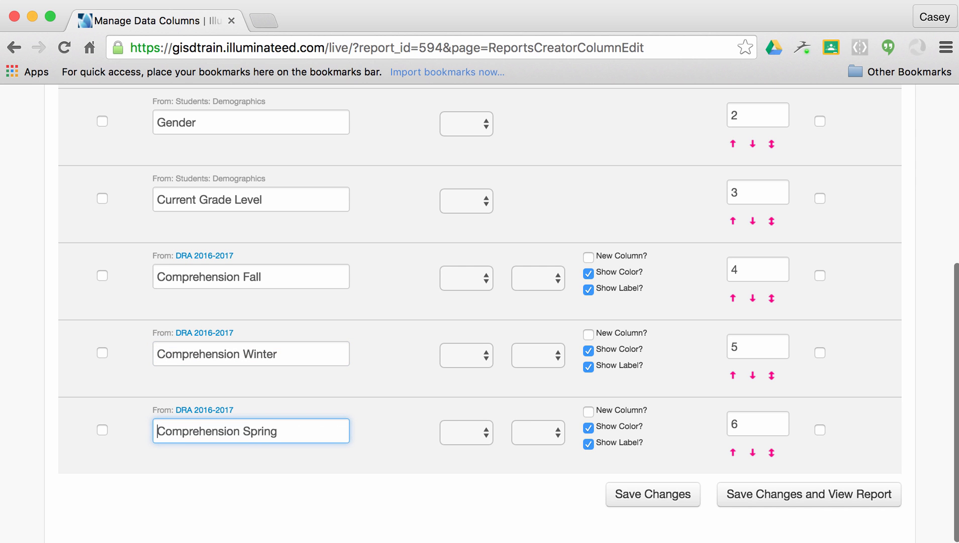
left_click(425, 361)
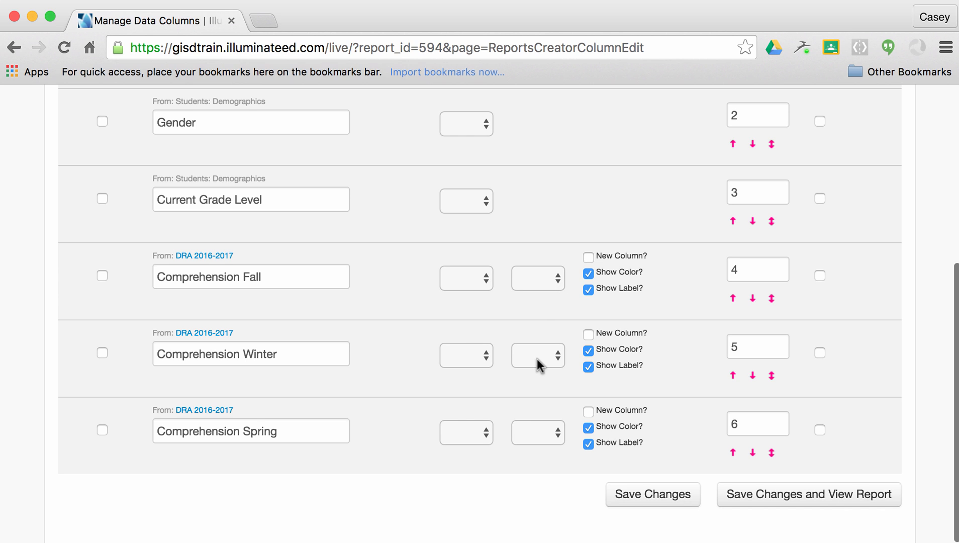
- Turn off Show Color and Show Label for the Comprehension Fall, Winter and Spring columns and save the changes
left_click(587, 366)
left_click(589, 352)
left_click(589, 273)
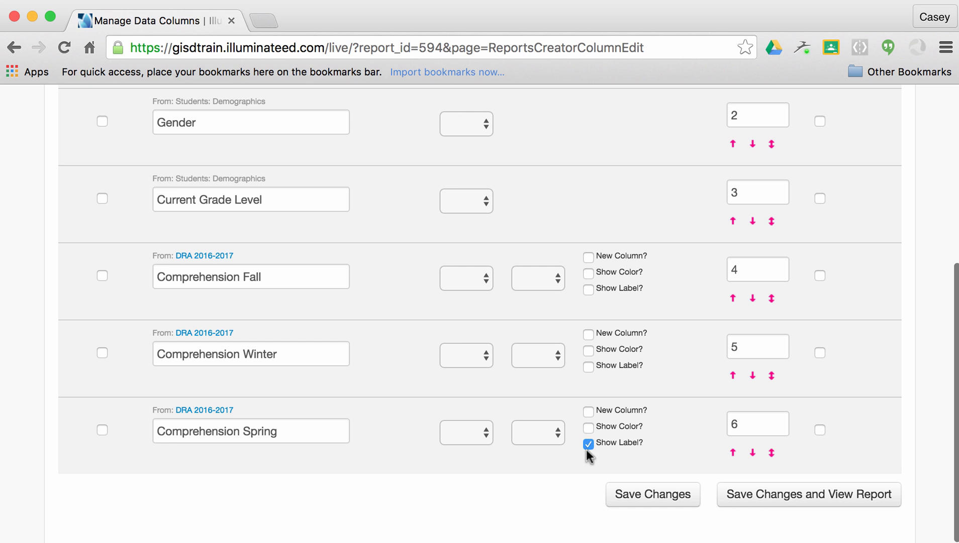
left_click(589, 444)
left_click(653, 495)
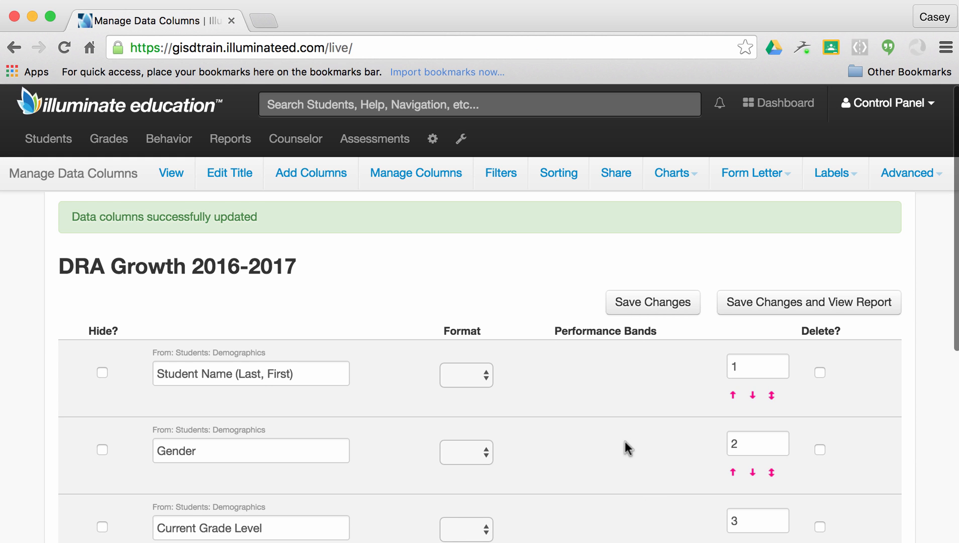
- Add a calculation column named "Growth" with the formula B-A, Comprehension Winter minus Comprehension Fall, and save it
scroll(625, 442, "down", 6)
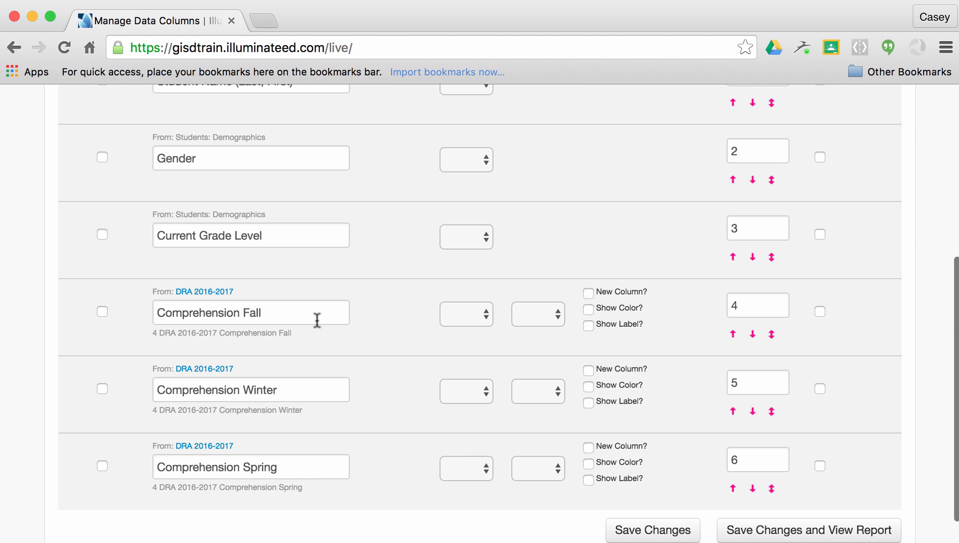
scroll(407, 374, "up", 6)
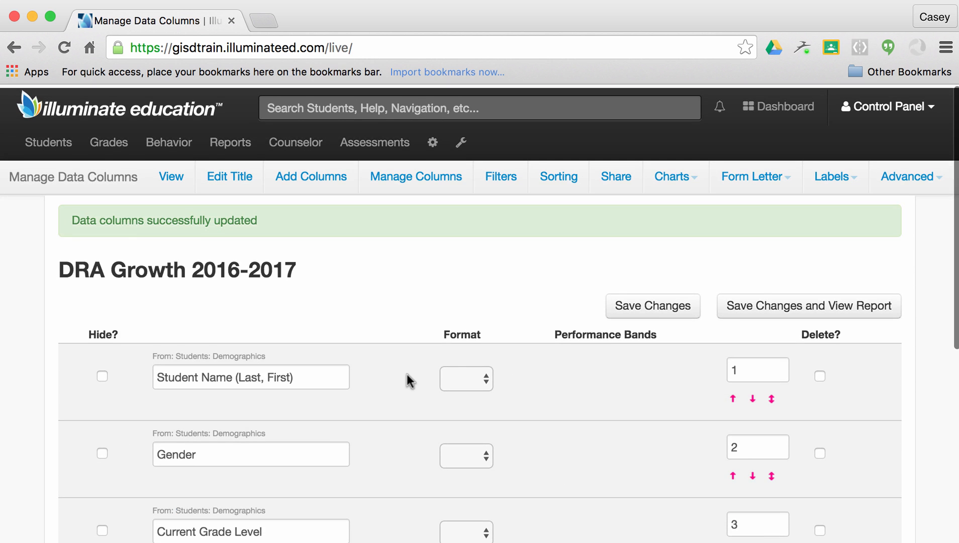
left_click(914, 176)
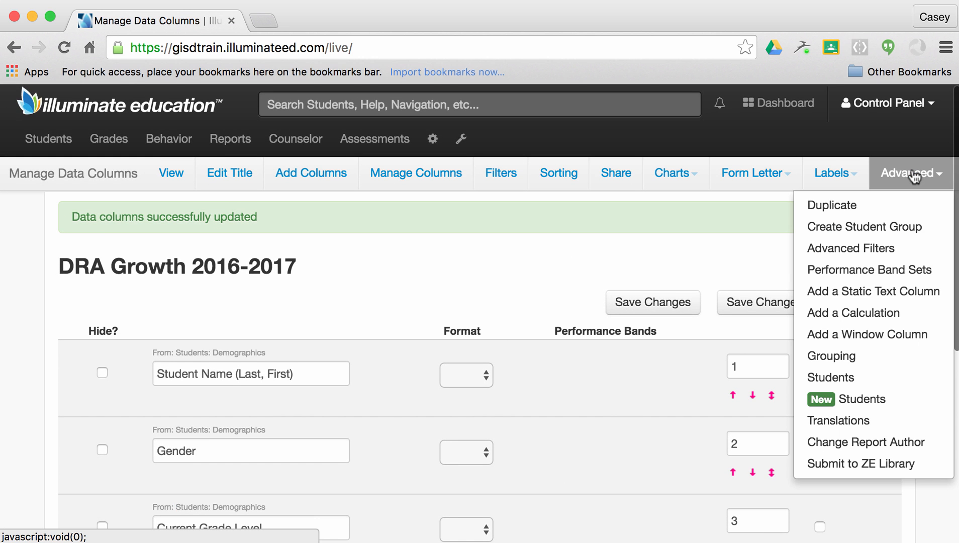
left_click(883, 313)
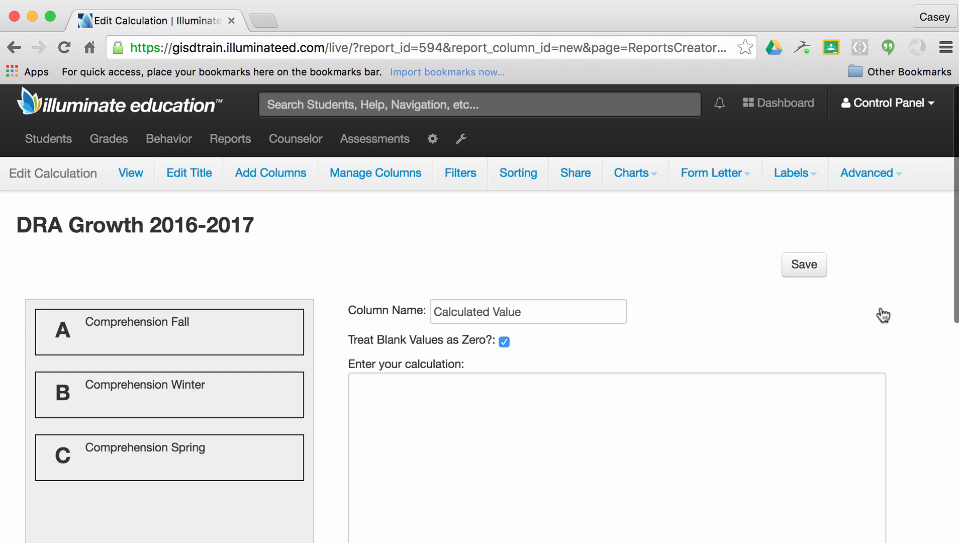
left_click_drag(562, 308, 419, 292)
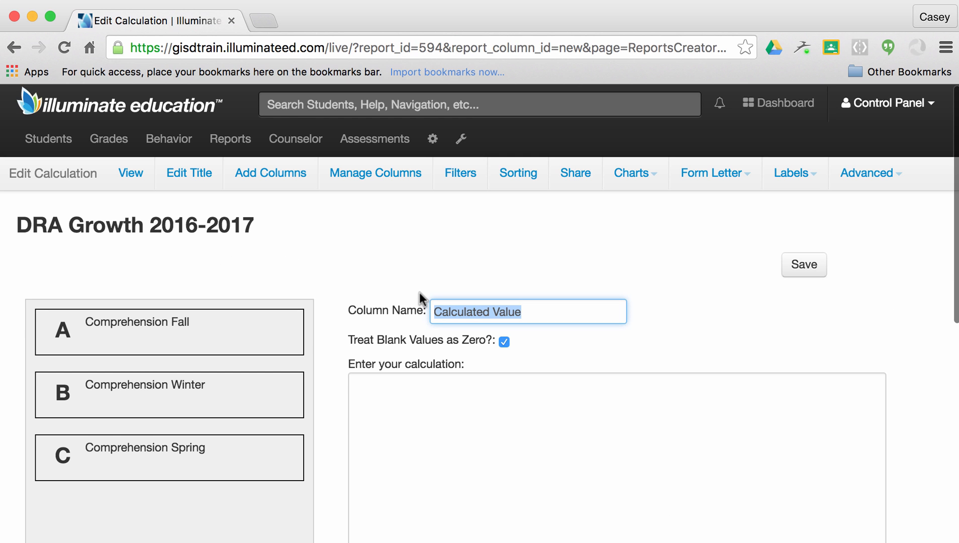
type("Gr")
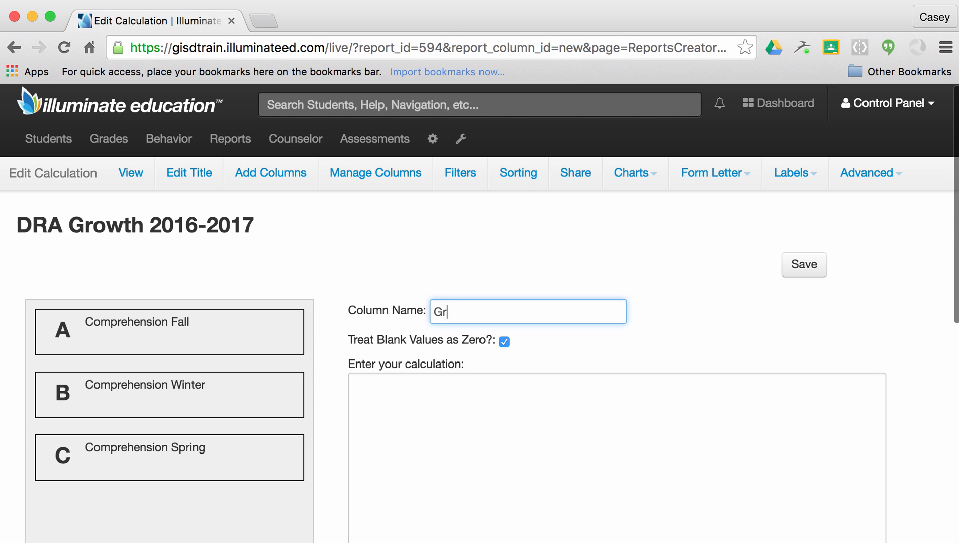
type("owth")
left_click(364, 407)
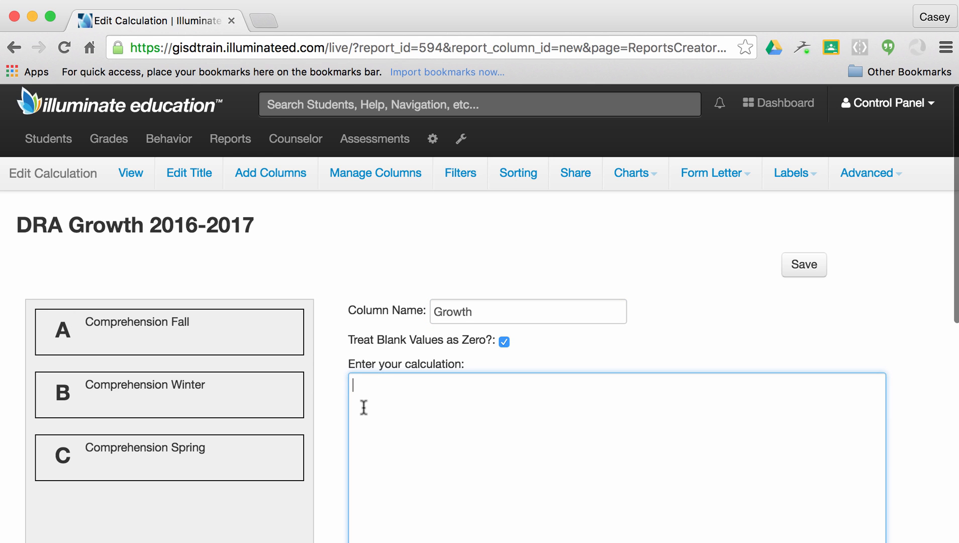
type("B-A")
left_click(790, 262)
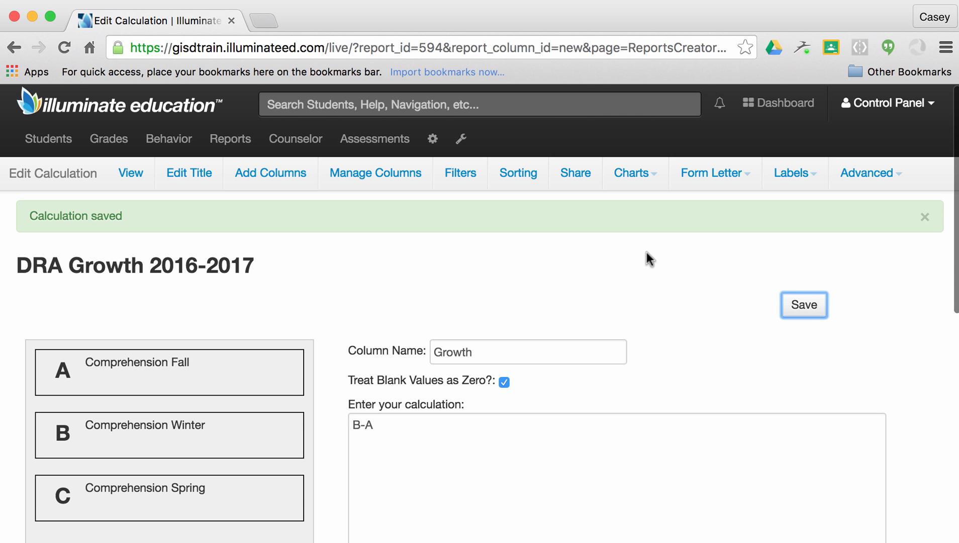
- In the report's column management, move the Growth column to position 6, ahead of Comprehension Spring
left_click(362, 184)
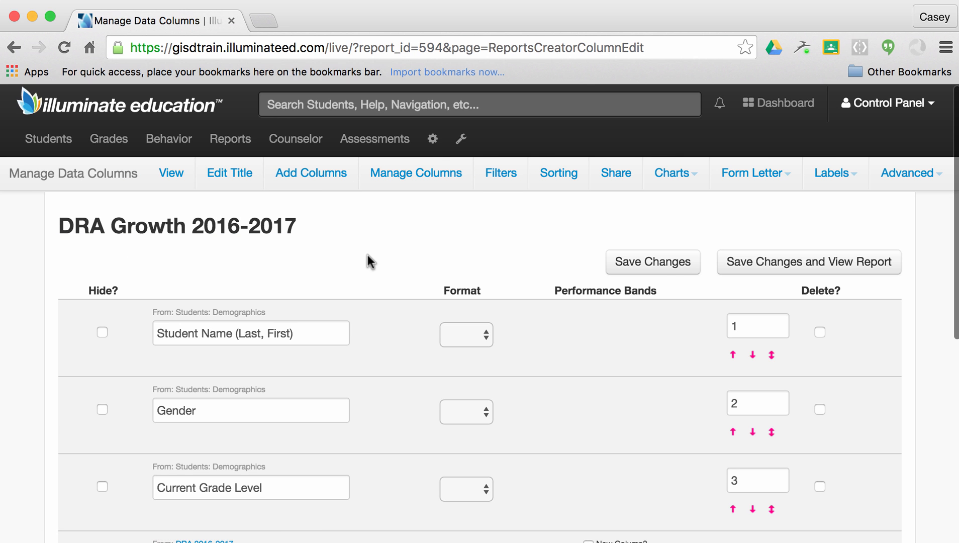
scroll(368, 256, "down", 10)
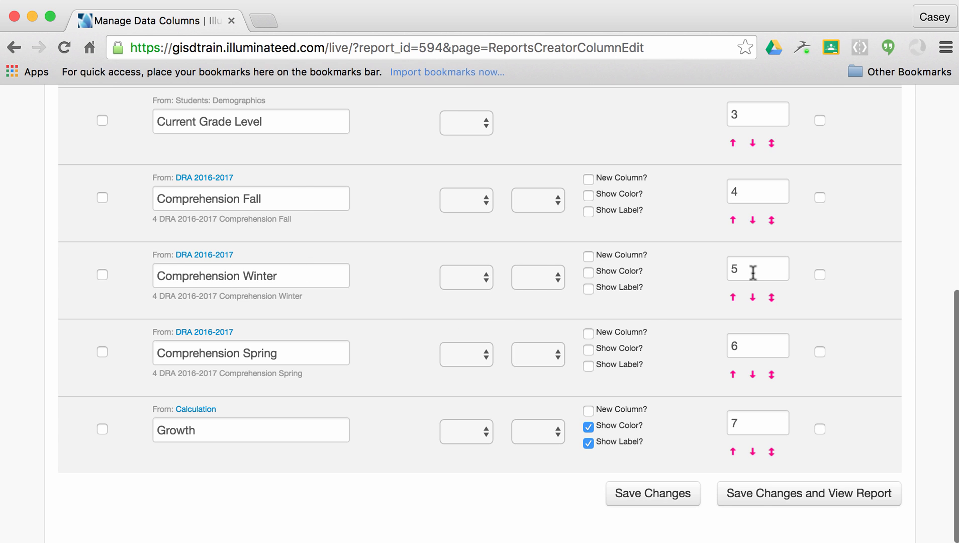
double_click(750, 422)
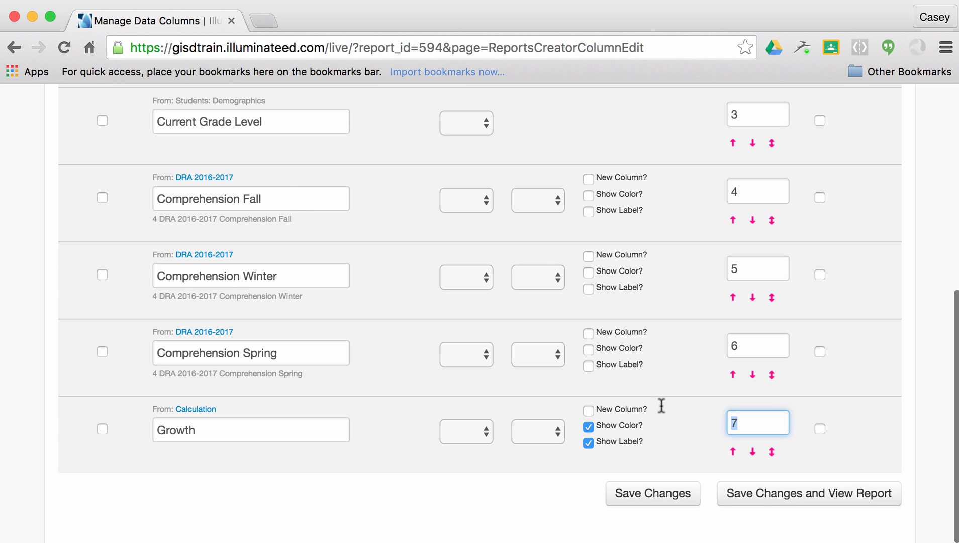
type("6")
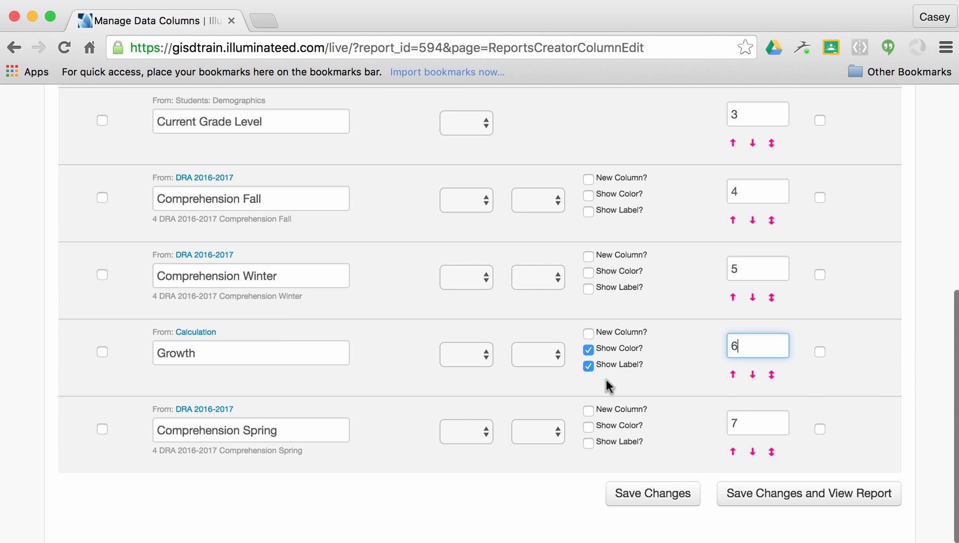
- Assign the DRA Growth performance bands to the Growth column with Show Label off, and save and view the report
left_click(551, 357)
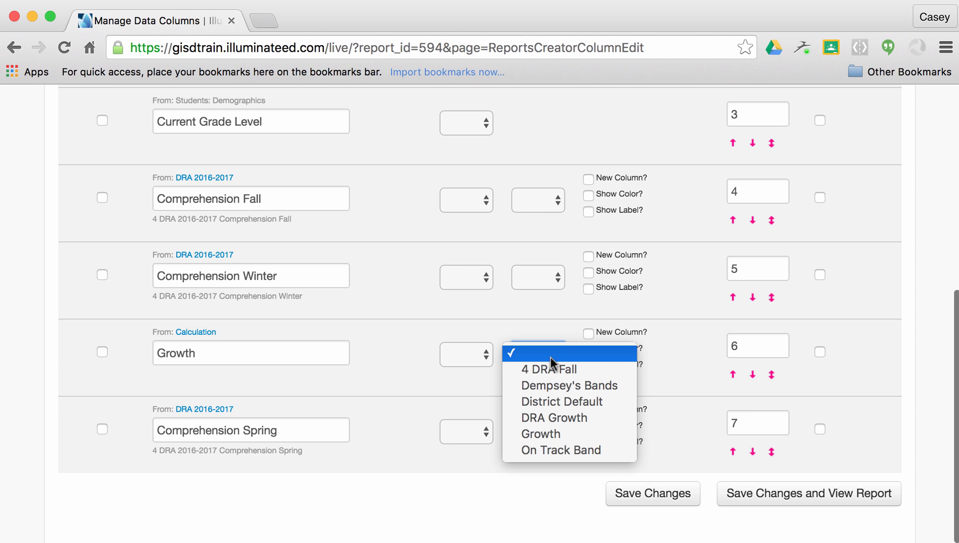
left_click(560, 418)
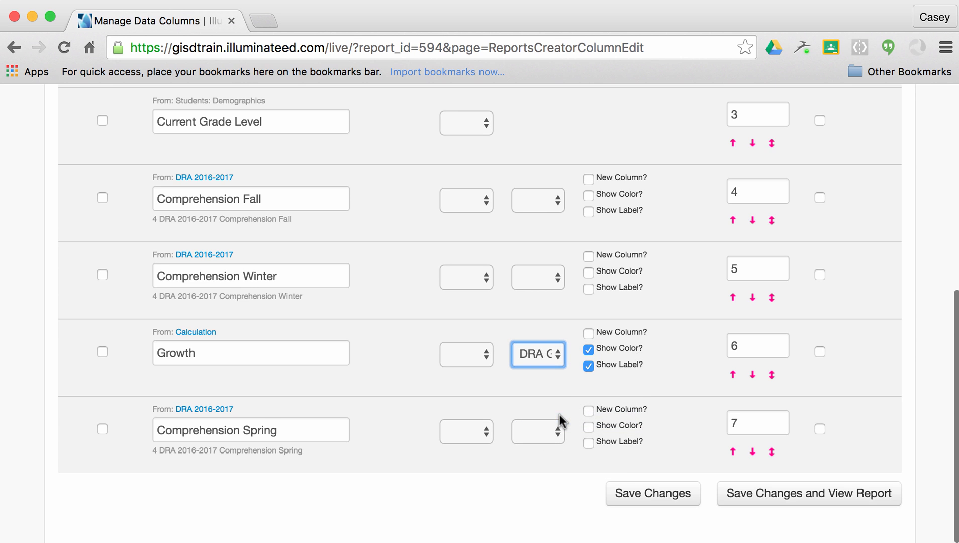
left_click(589, 372)
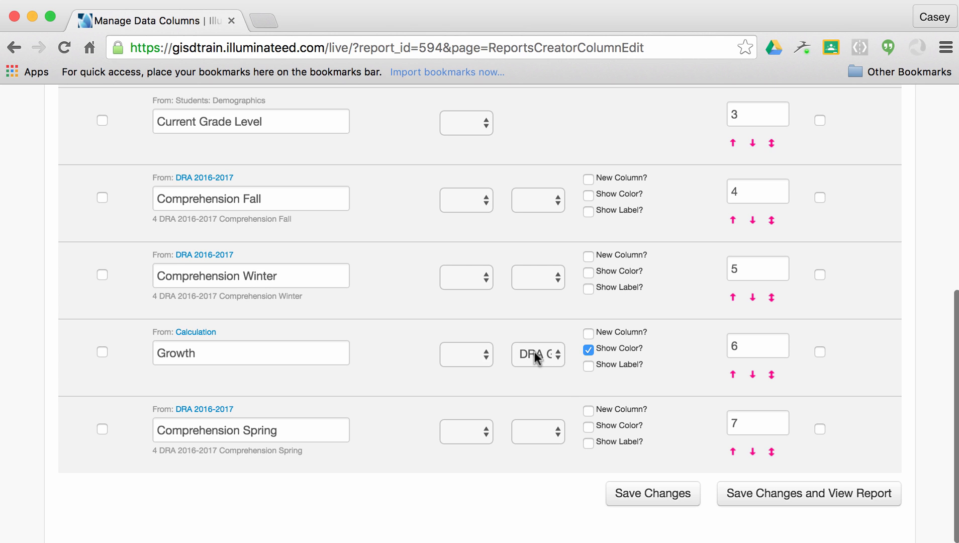
left_click(753, 495)
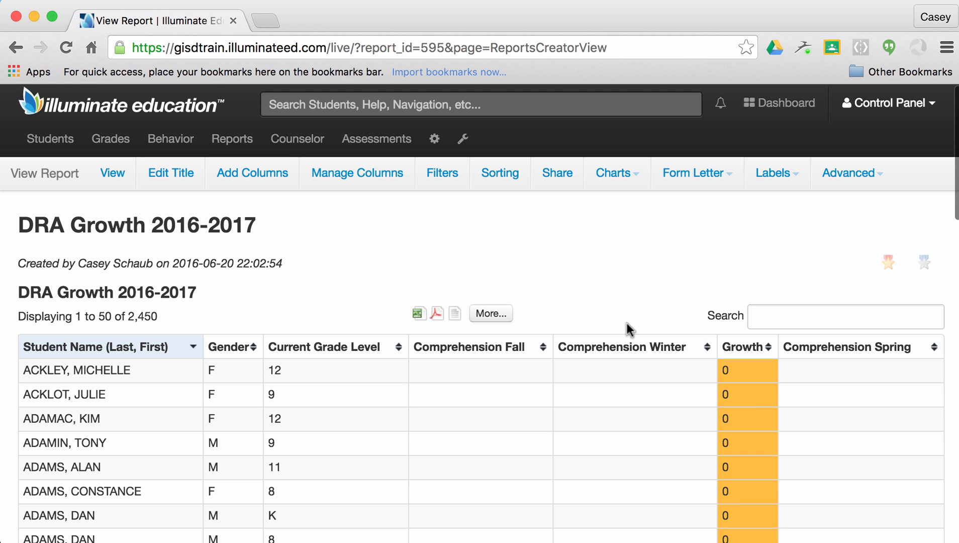
- Add a report filter requiring that DRA 2016-2017 Comprehension Spring is not empty, and save the filters
left_click(449, 180)
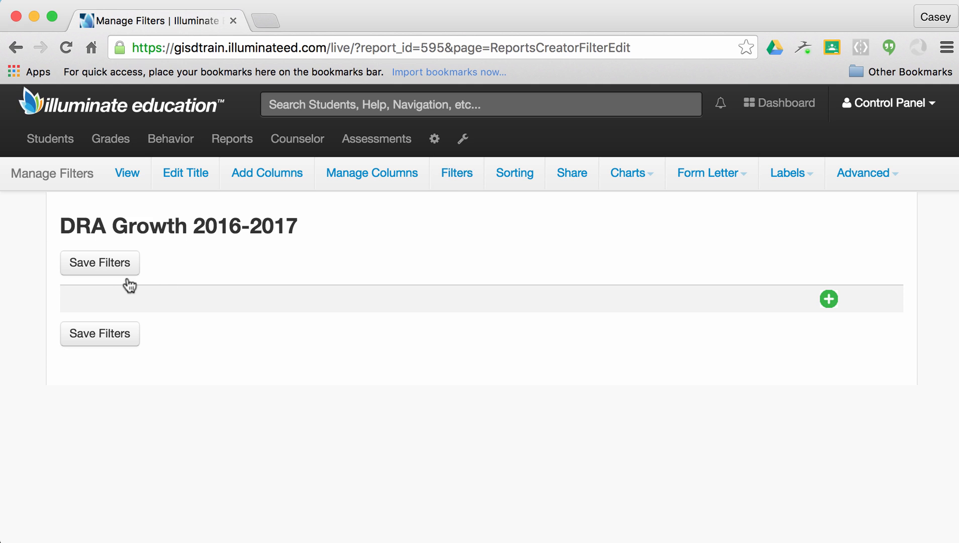
left_click(829, 299)
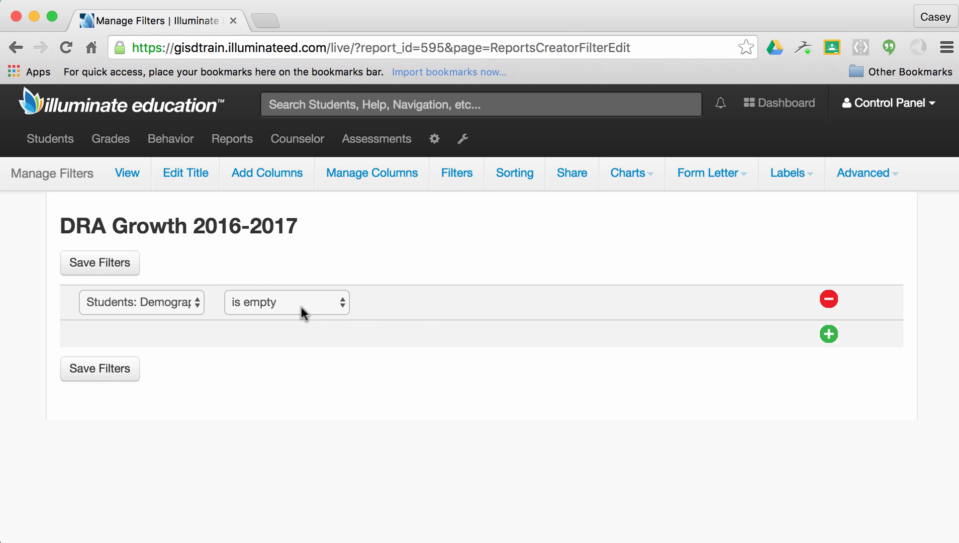
left_click(194, 301)
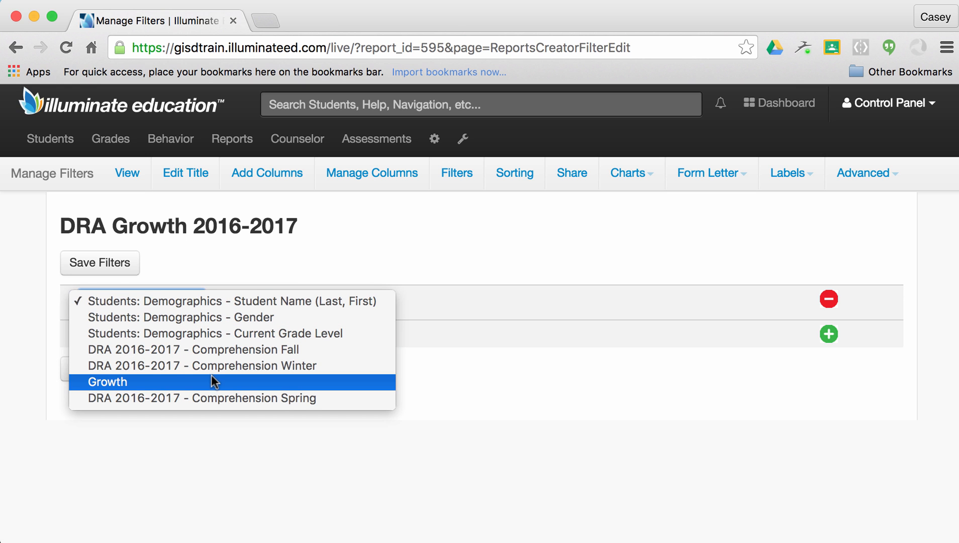
left_click(212, 397)
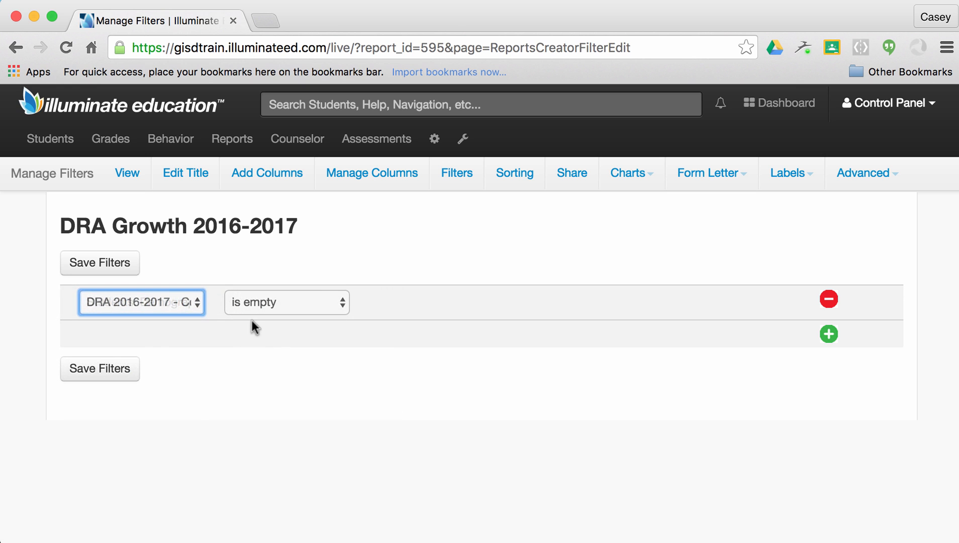
left_click(264, 300)
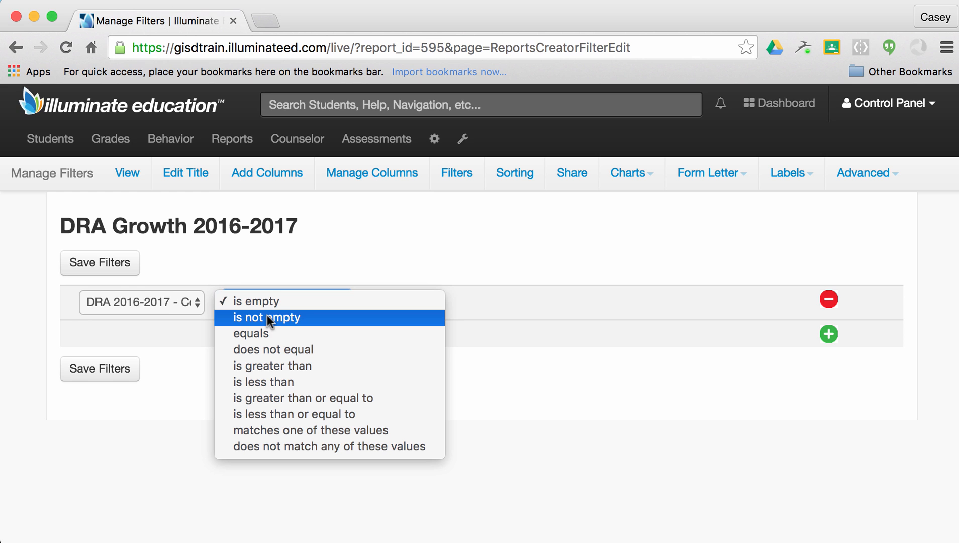
left_click(267, 317)
left_click(96, 377)
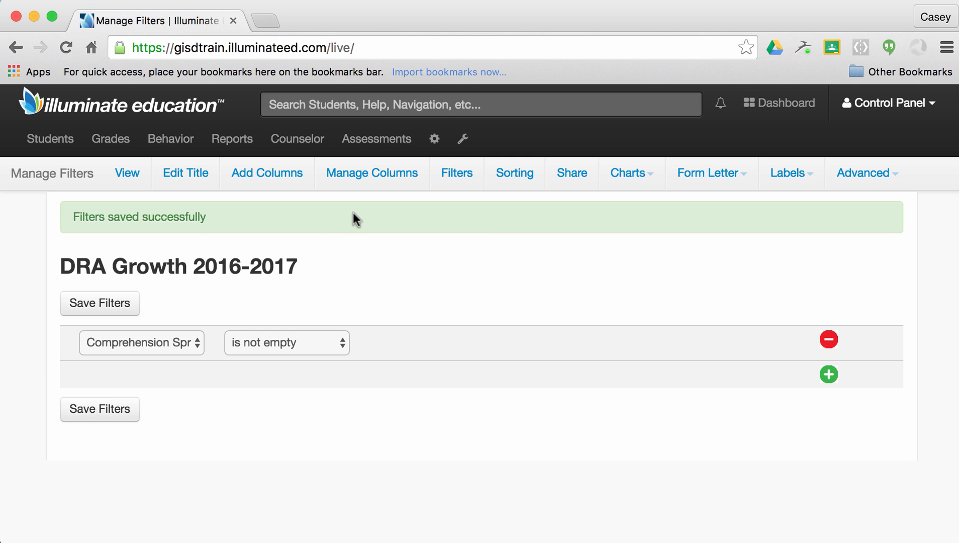
- View the filtered report and sort it by Growth from highest to lowest
left_click(129, 174)
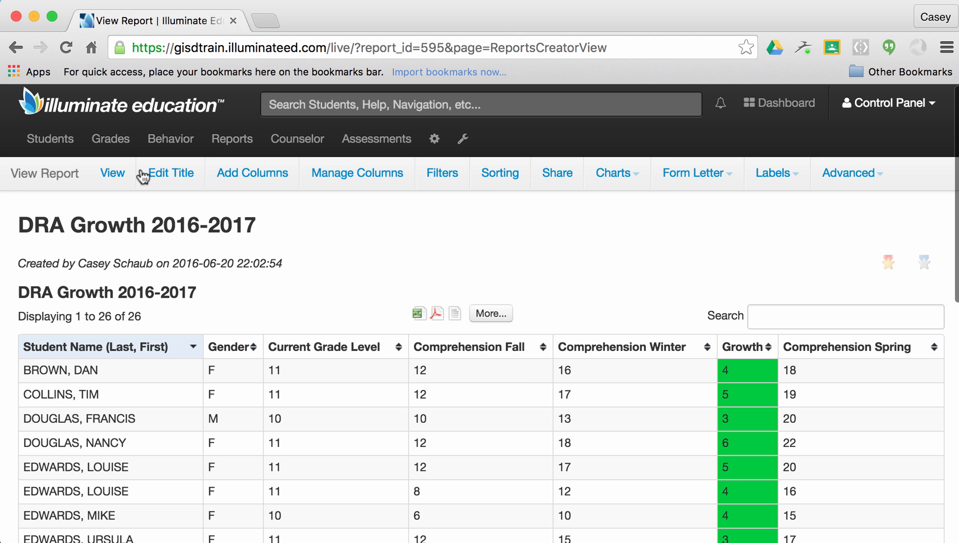
scroll(370, 274, "down", 3)
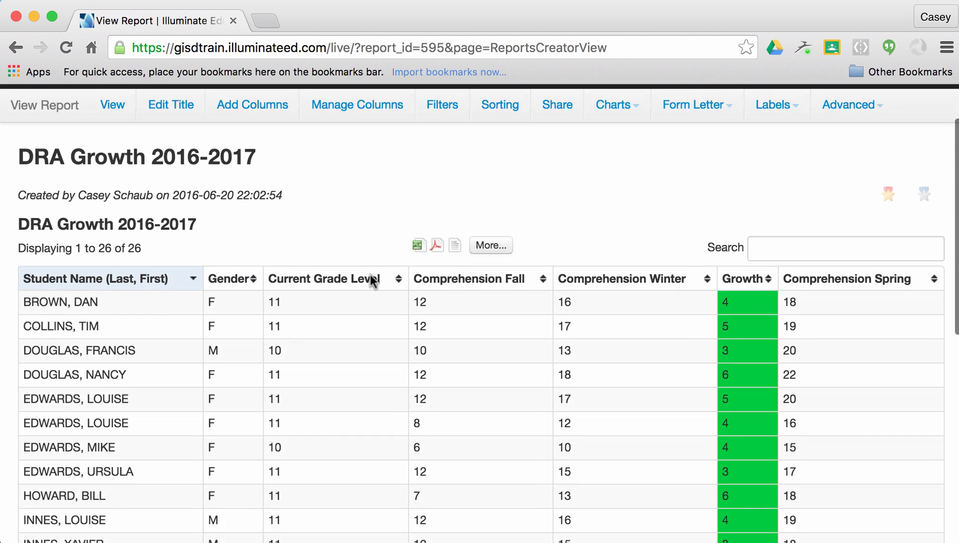
scroll(370, 275, "down", 2)
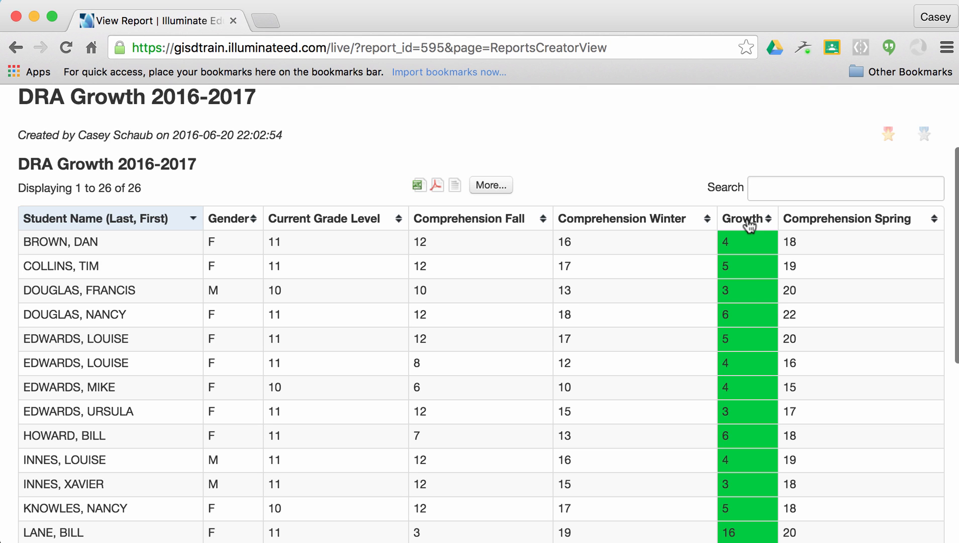
left_click(750, 221)
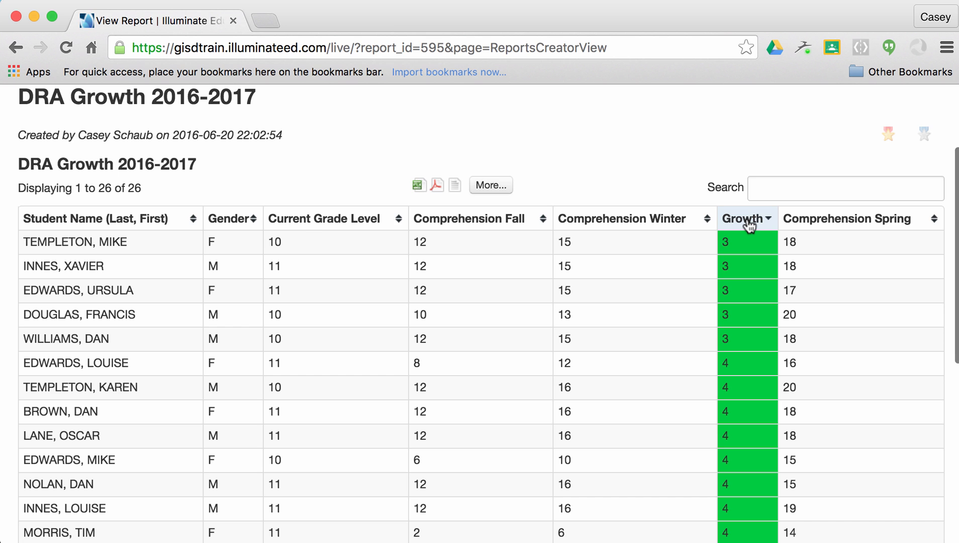
left_click(749, 221)
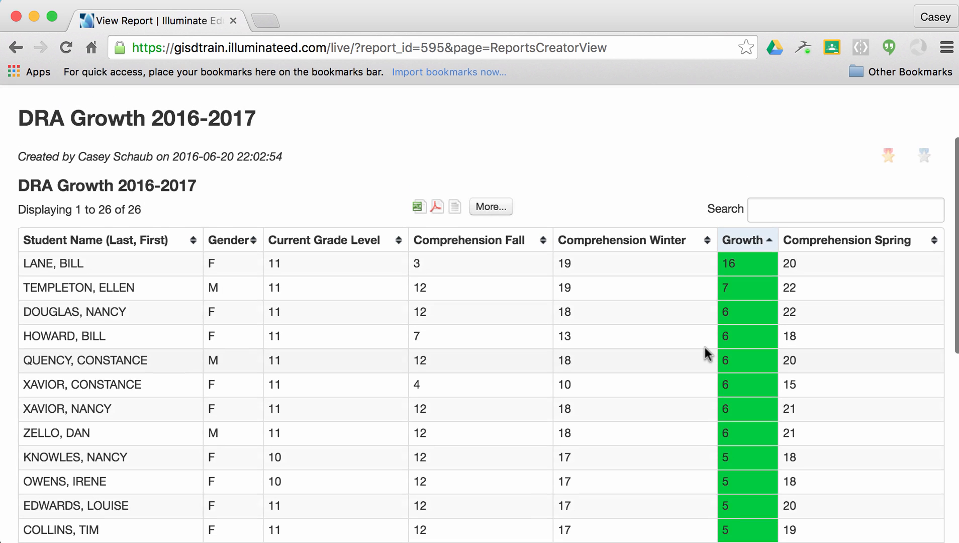
- Add a calculation column named Overall Growth that computes Comprehension Spring minus Comprehension Fall (C-A), save it, and view the report
left_click(846, 124)
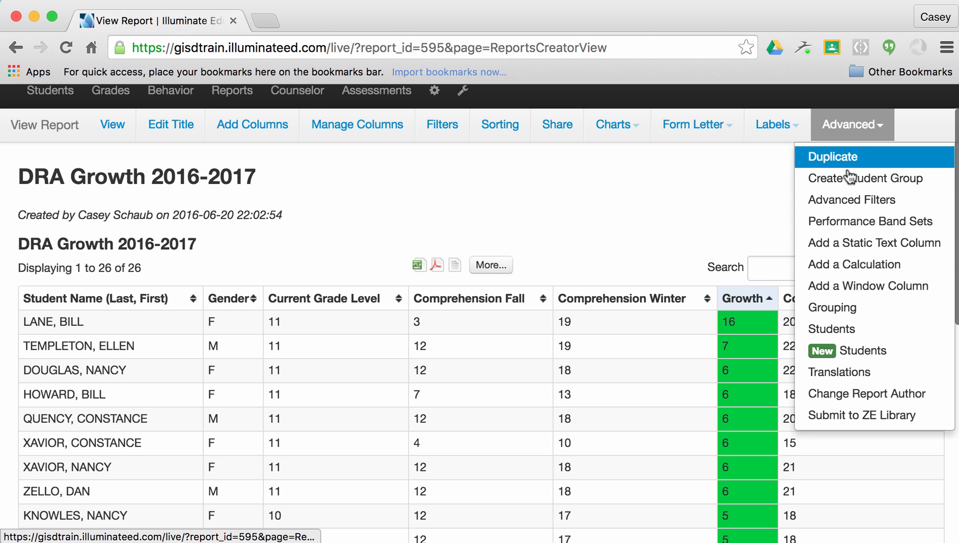
left_click(855, 272)
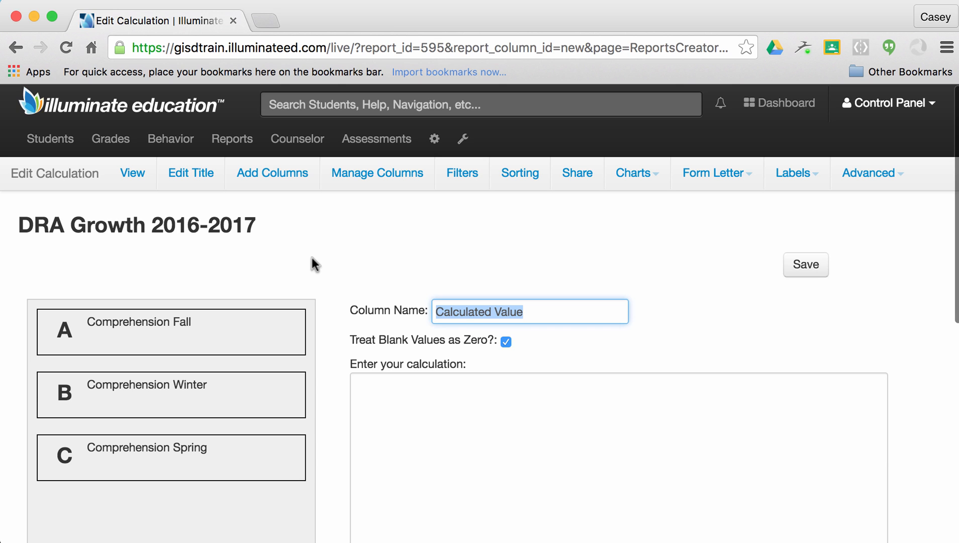
type("Overall")
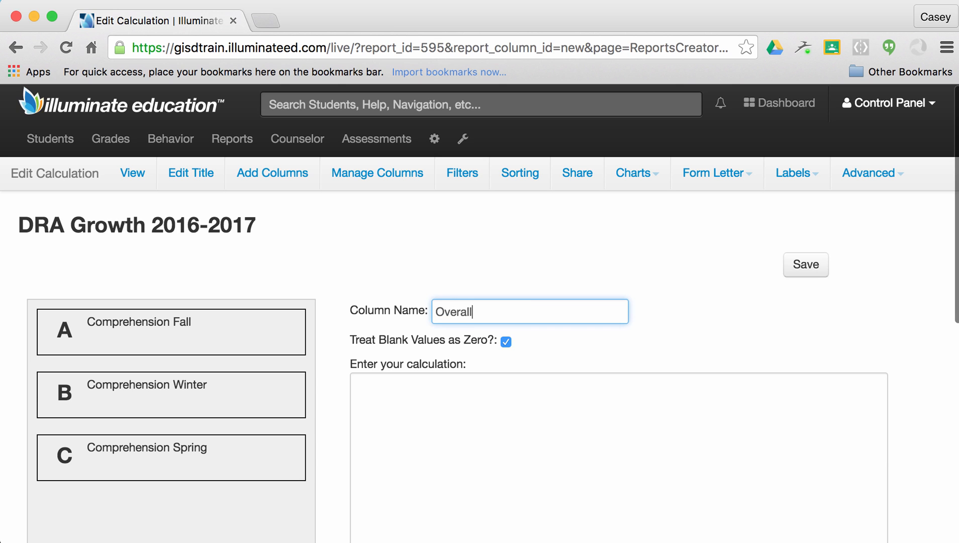
type(" Growth")
left_click(375, 418)
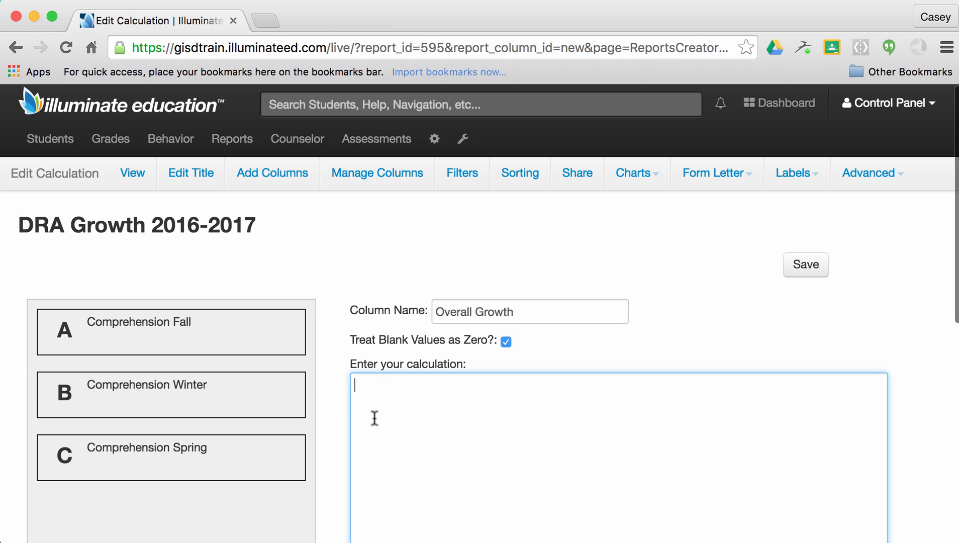
type("C-A")
left_click(828, 260)
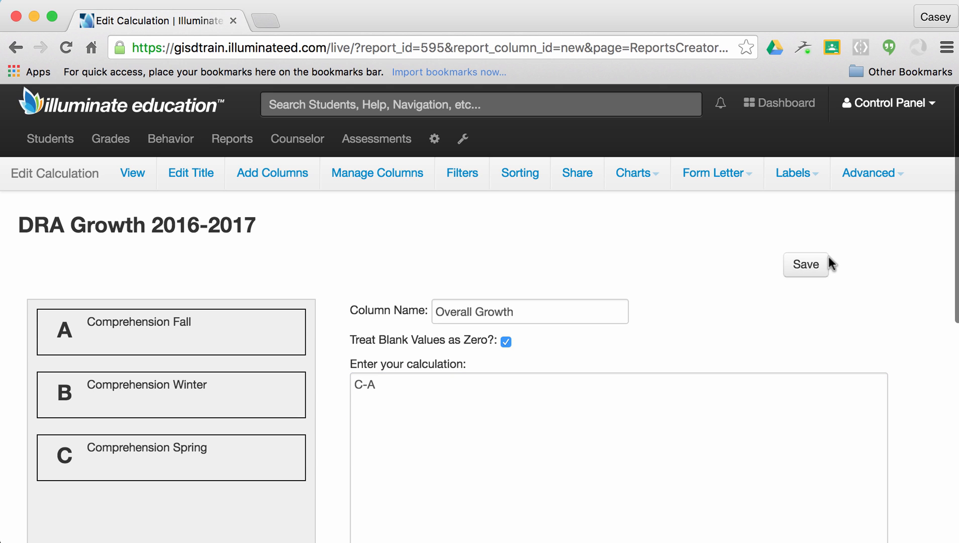
left_click(826, 263)
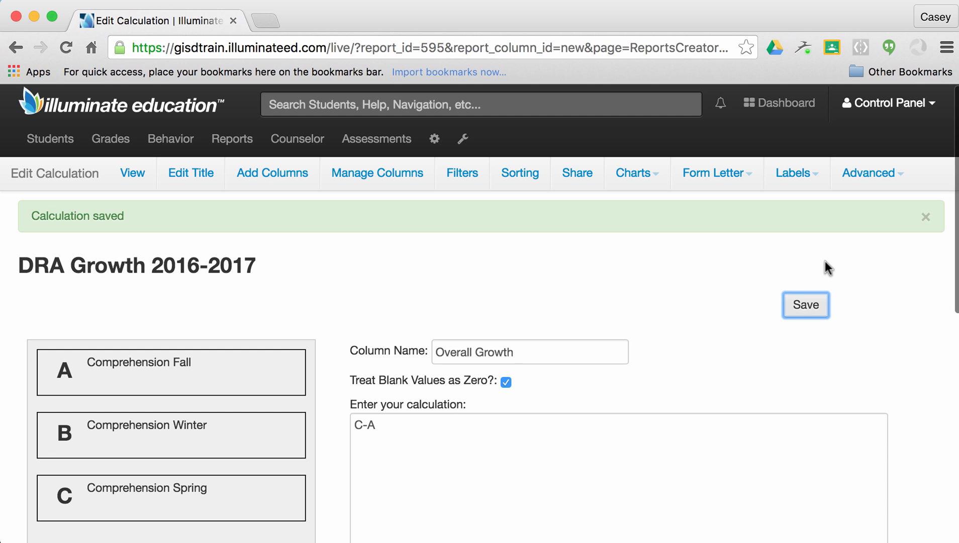
left_click(128, 174)
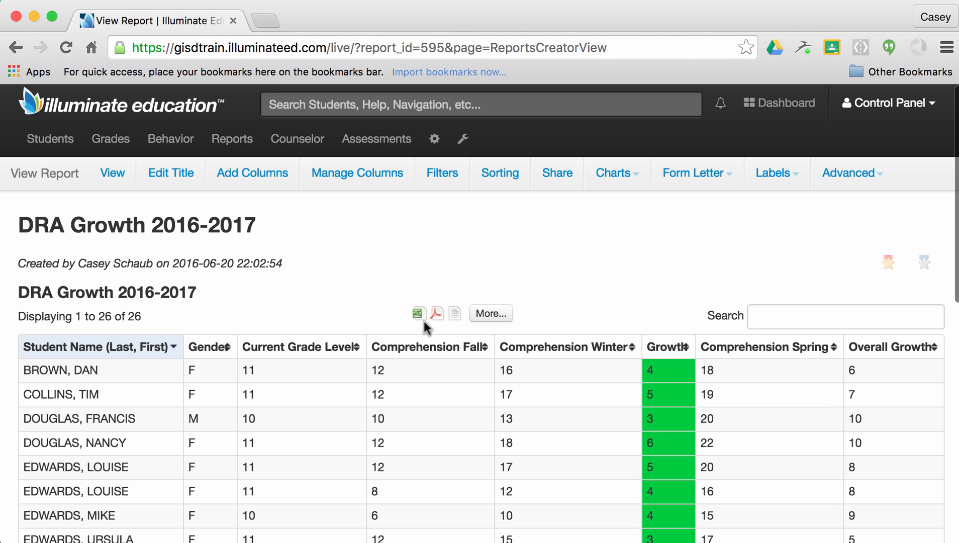
- Assign the DRA Growth performance bands to the Overall Growth column, save the changes, and view the report
left_click(343, 171)
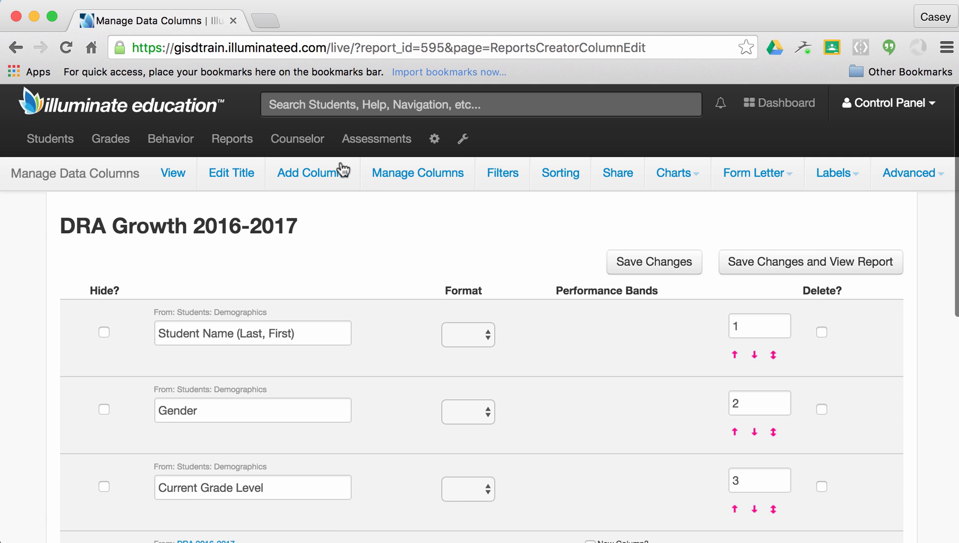
scroll(672, 347, "down", 10)
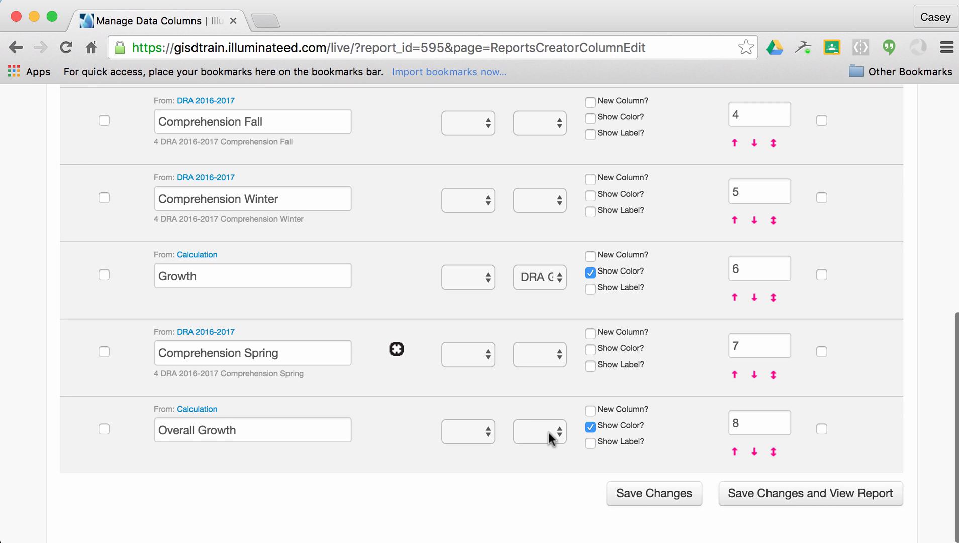
left_click(544, 432)
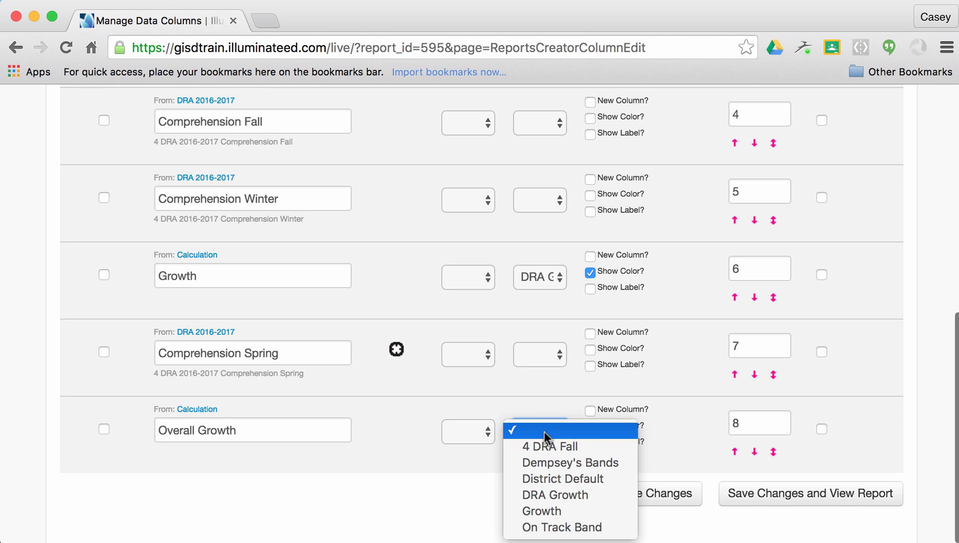
left_click(548, 489)
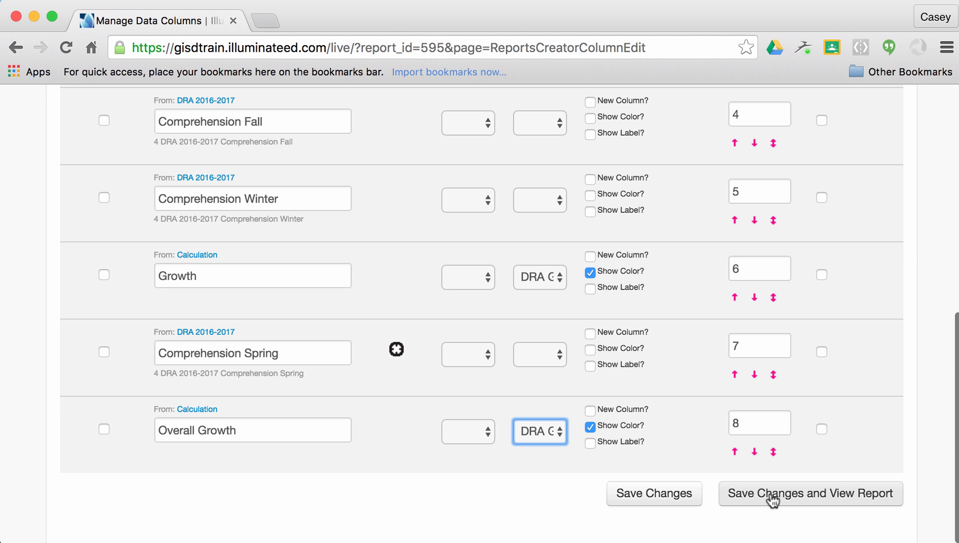
left_click(773, 494)
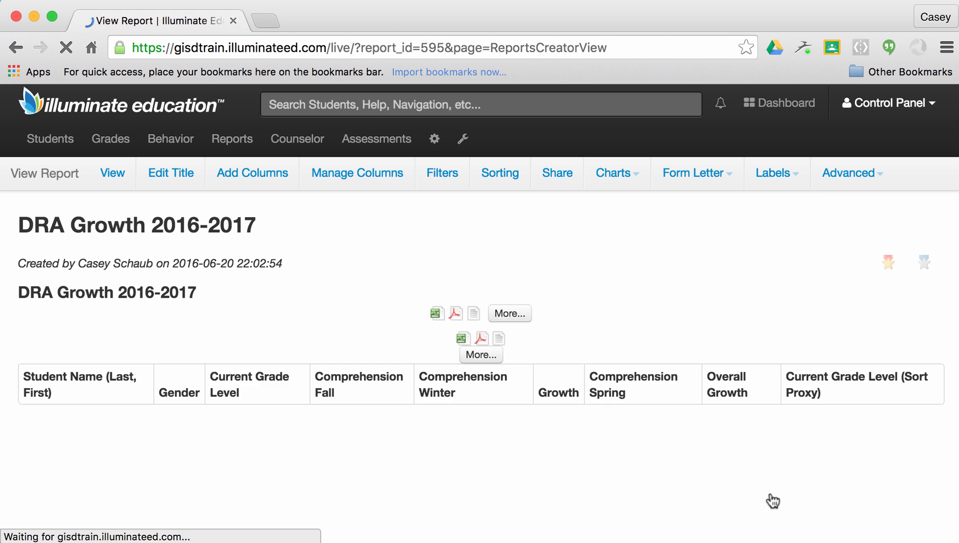
scroll(756, 388, "down", 3)
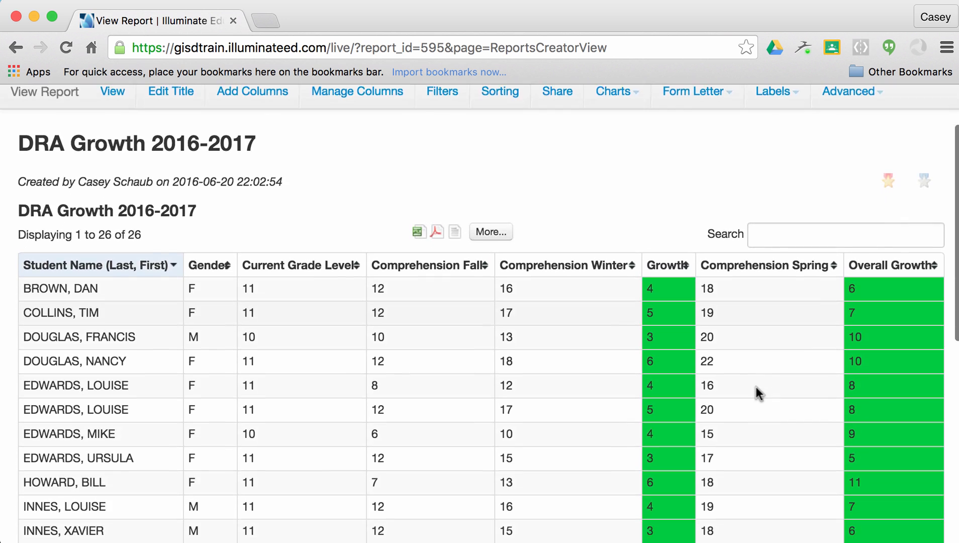
scroll(757, 388, "down", 2)
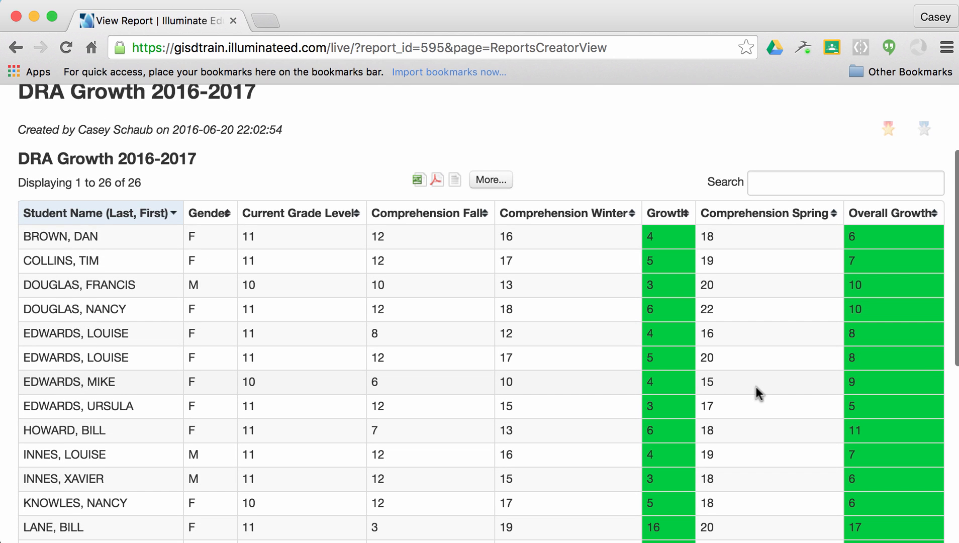